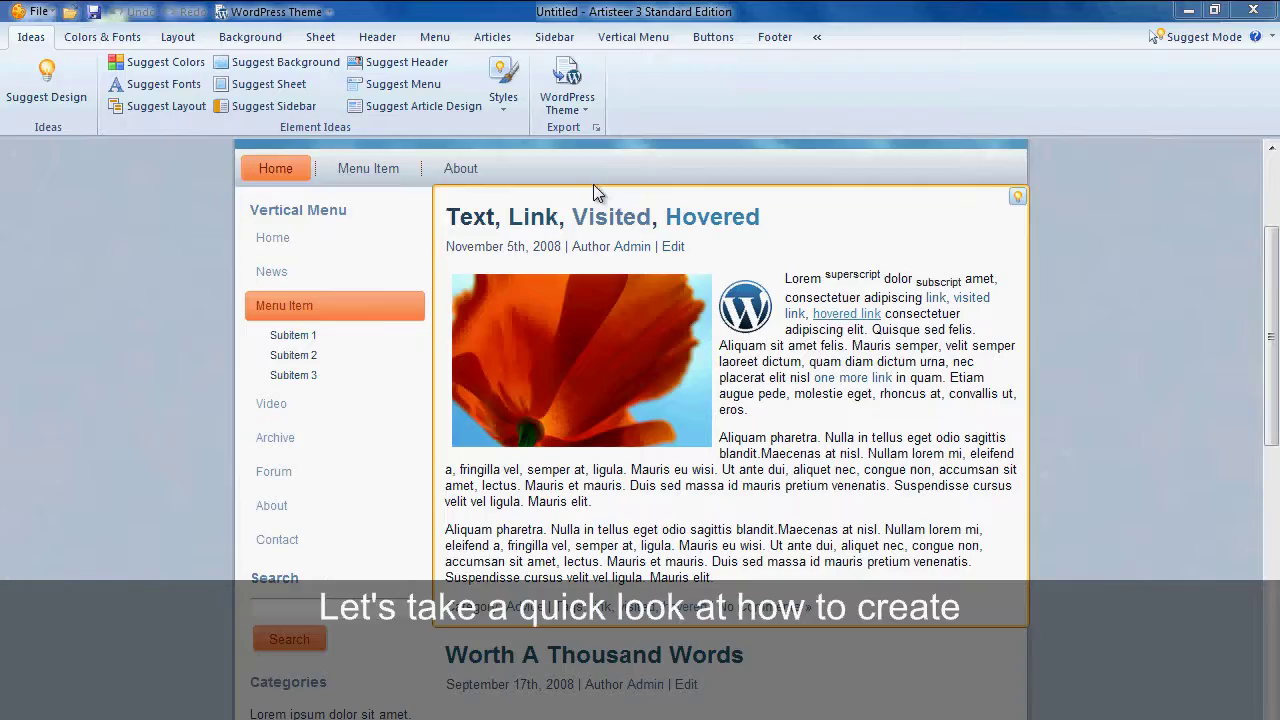
- Apply a suggested arrow-bulleted vertical menu style and move the menu block below Search
{"action": "left_click", "coordinate": [632, 45]}
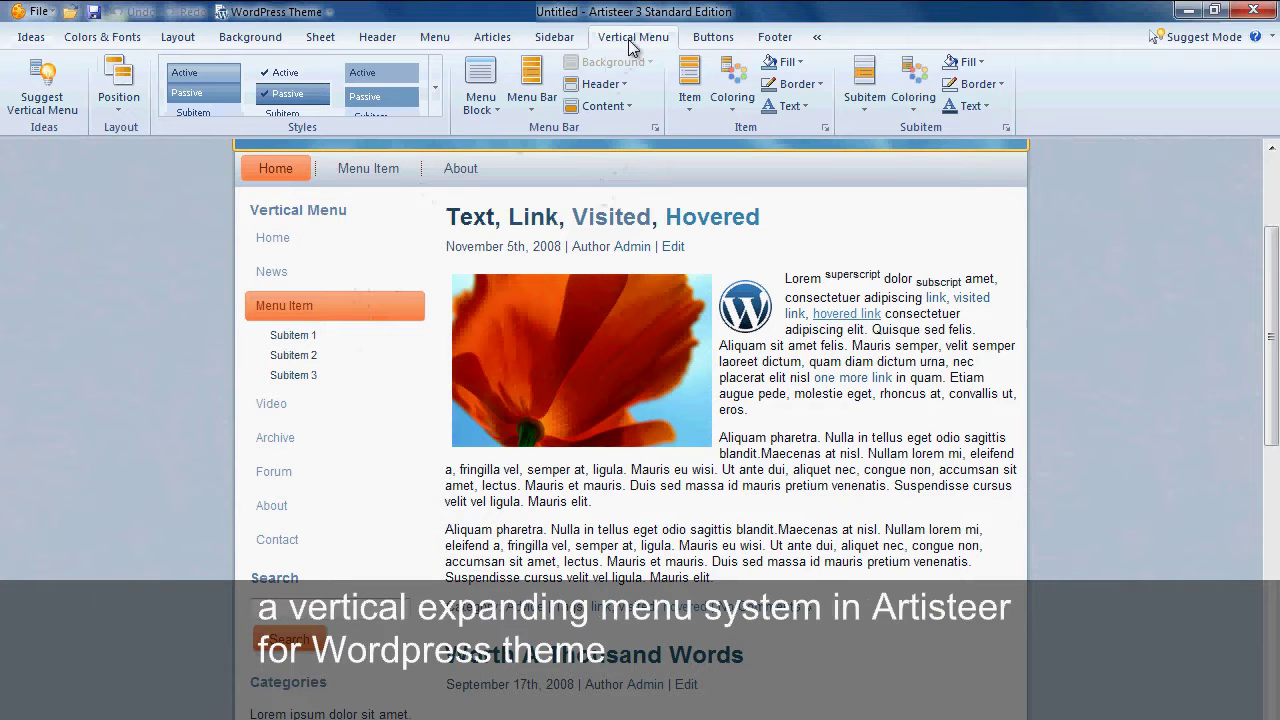
{"action": "left_click", "coordinate": [42, 97]}
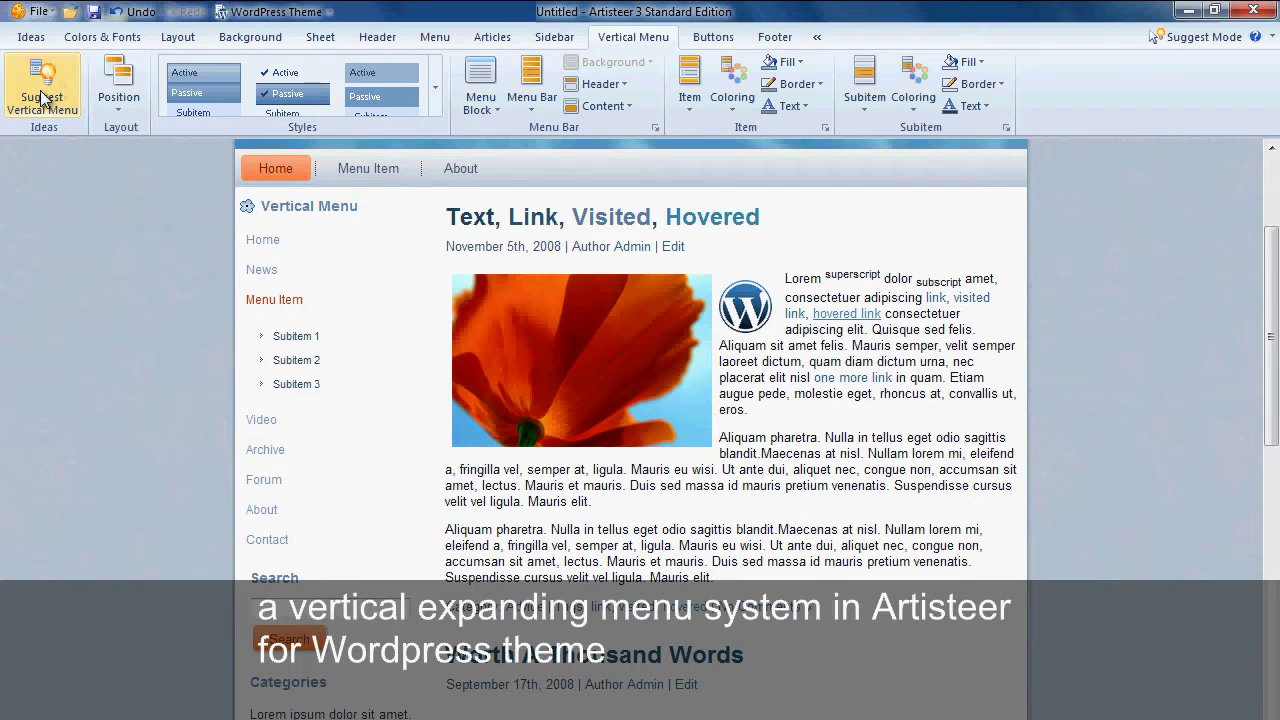
{"action": "left_click", "coordinate": [42, 97]}
{"action": "left_click", "coordinate": [42, 97]}
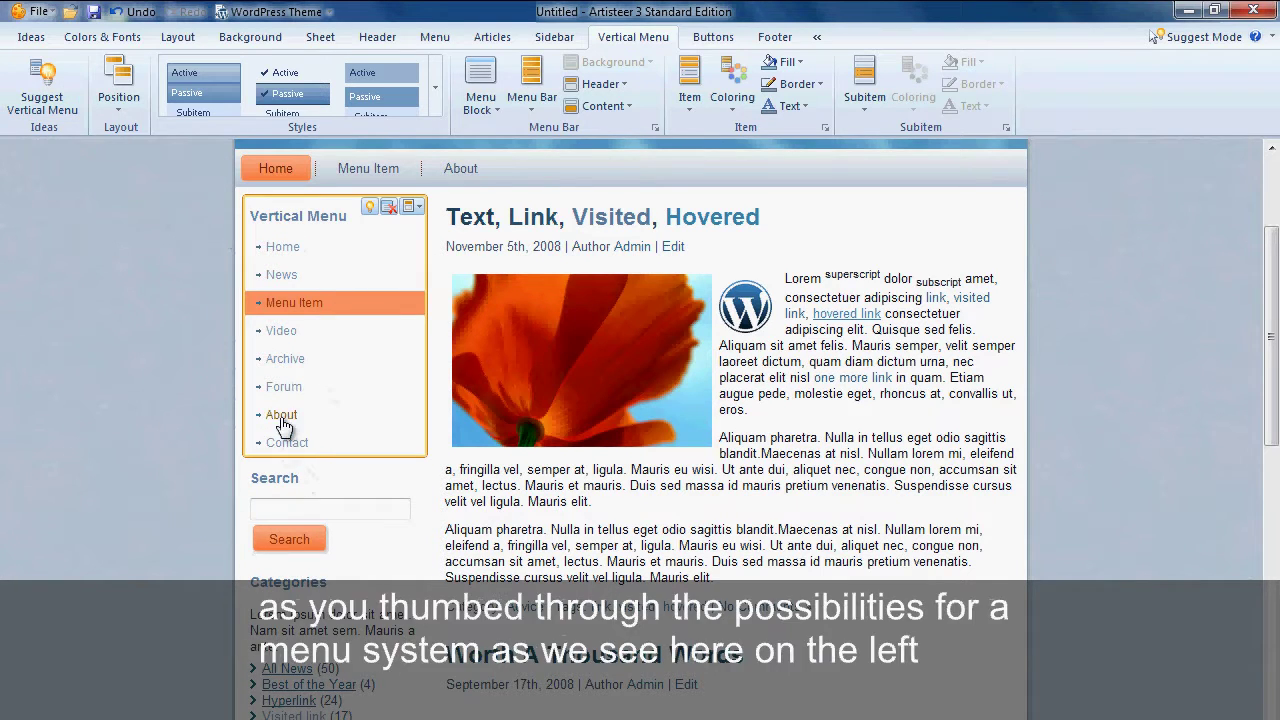
{"action": "left_click", "coordinate": [411, 206]}
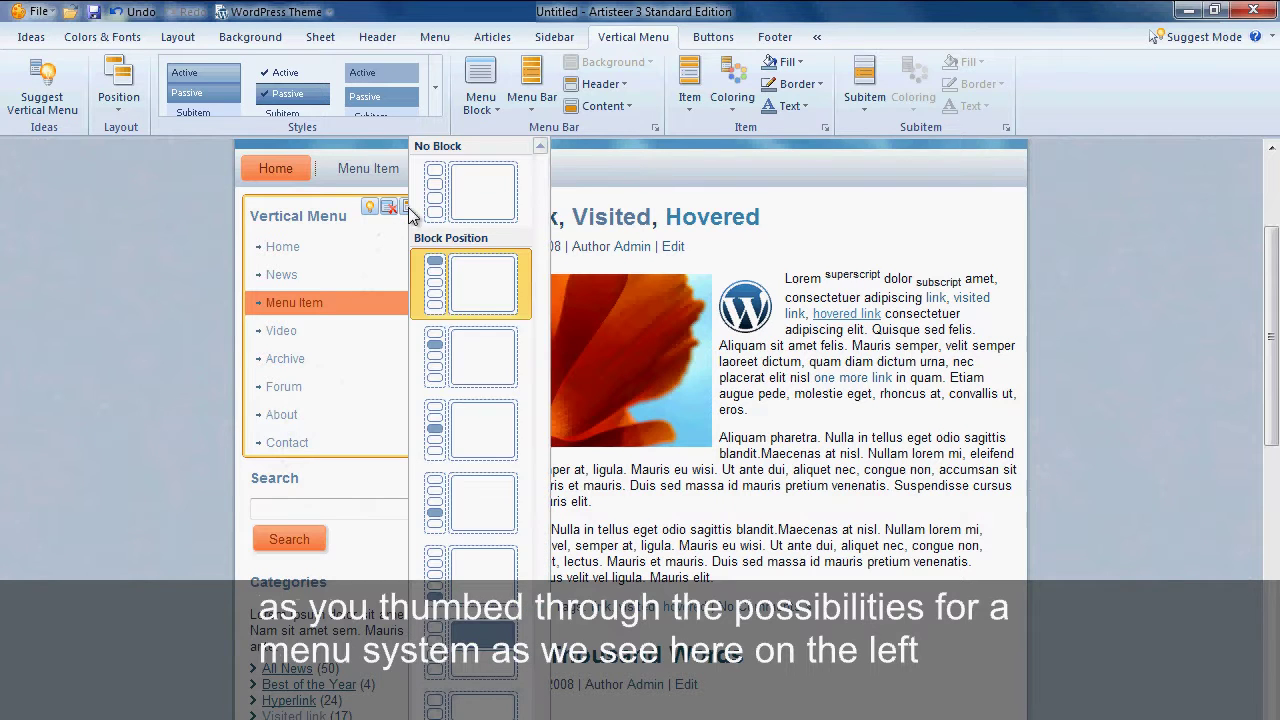
{"action": "left_click", "coordinate": [465, 363]}
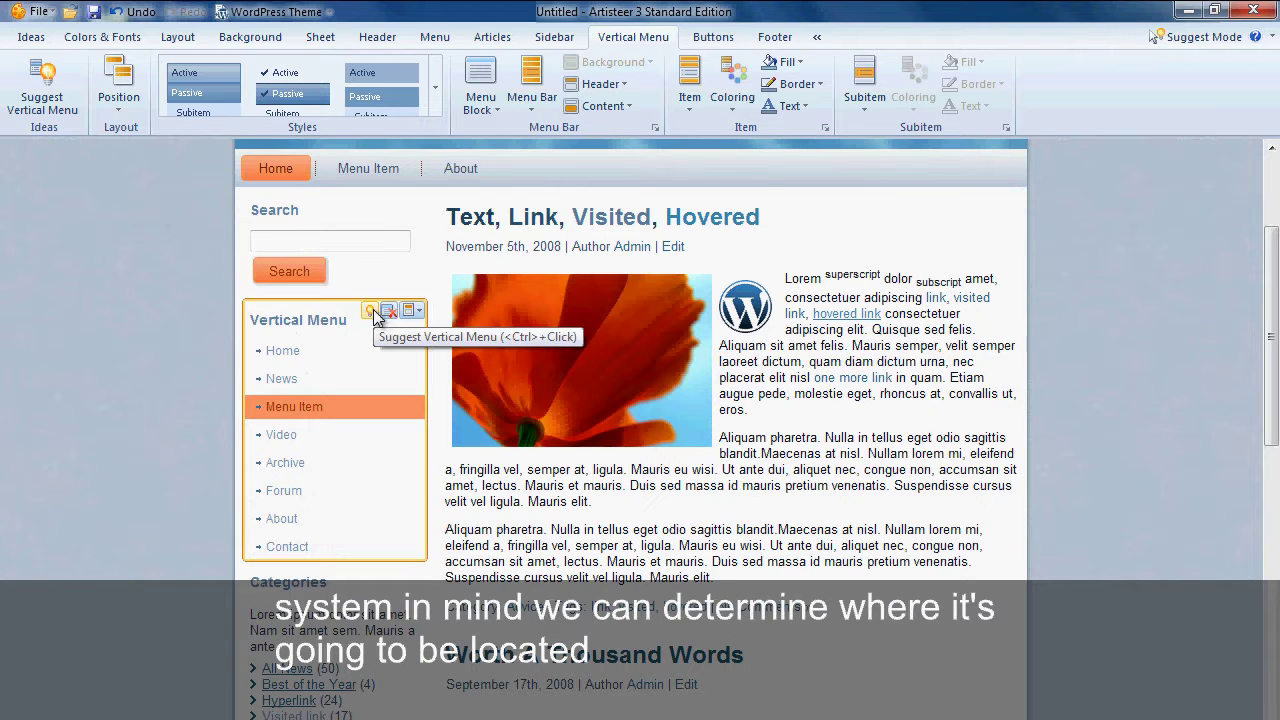
- Switch the vertical menu to a fresh suggested plain-item style showing Subitems 1–3
{"action": "left_click", "coordinate": [375, 317]}
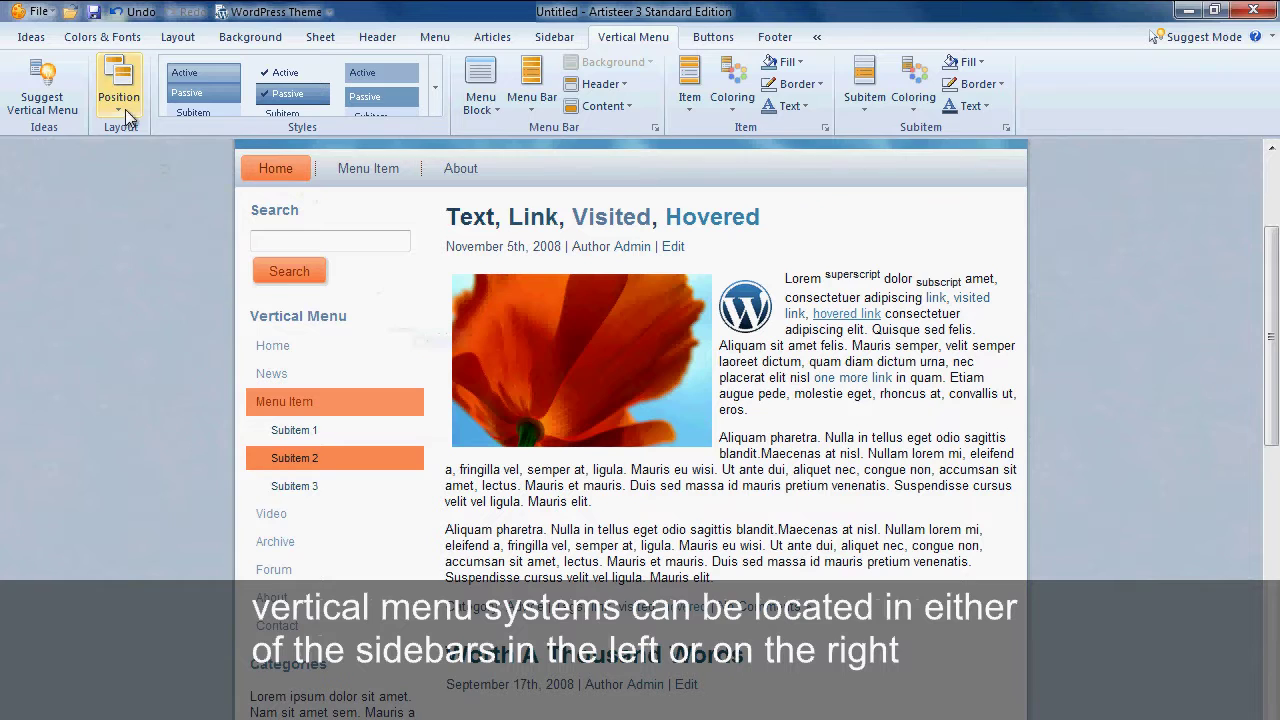
{"action": "left_click", "coordinate": [123, 108]}
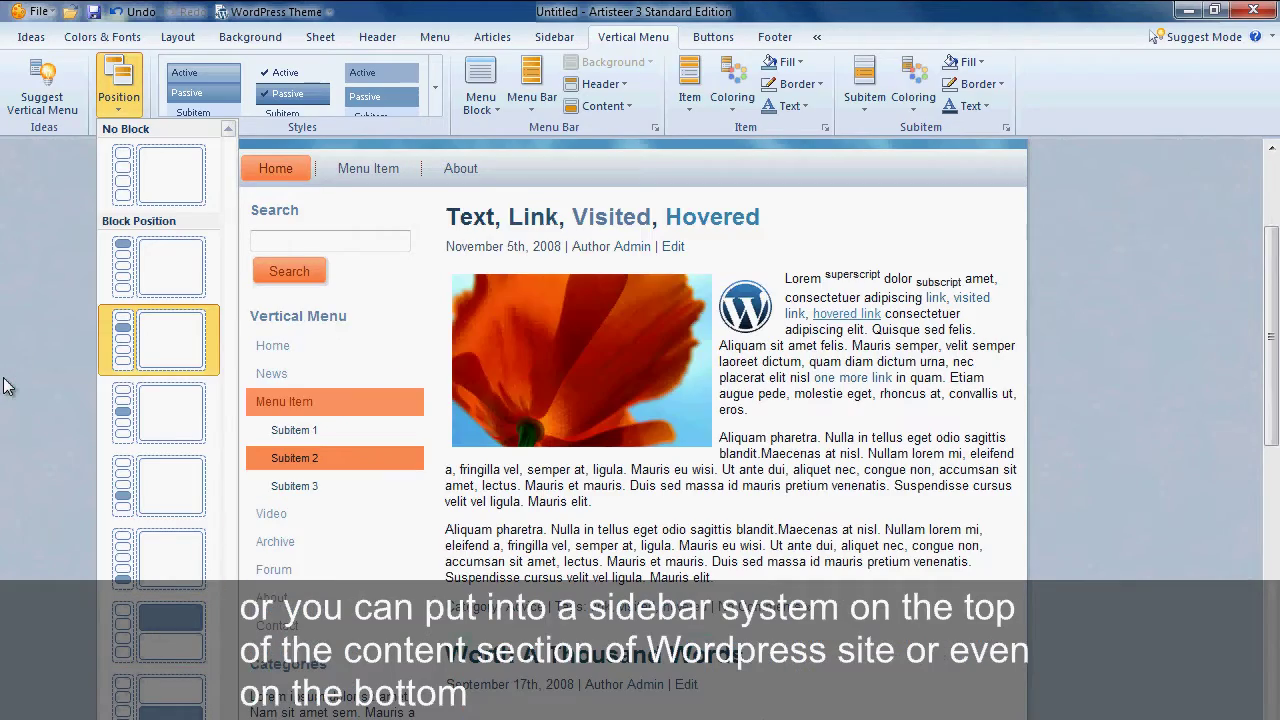
{"action": "left_click", "coordinate": [436, 104]}
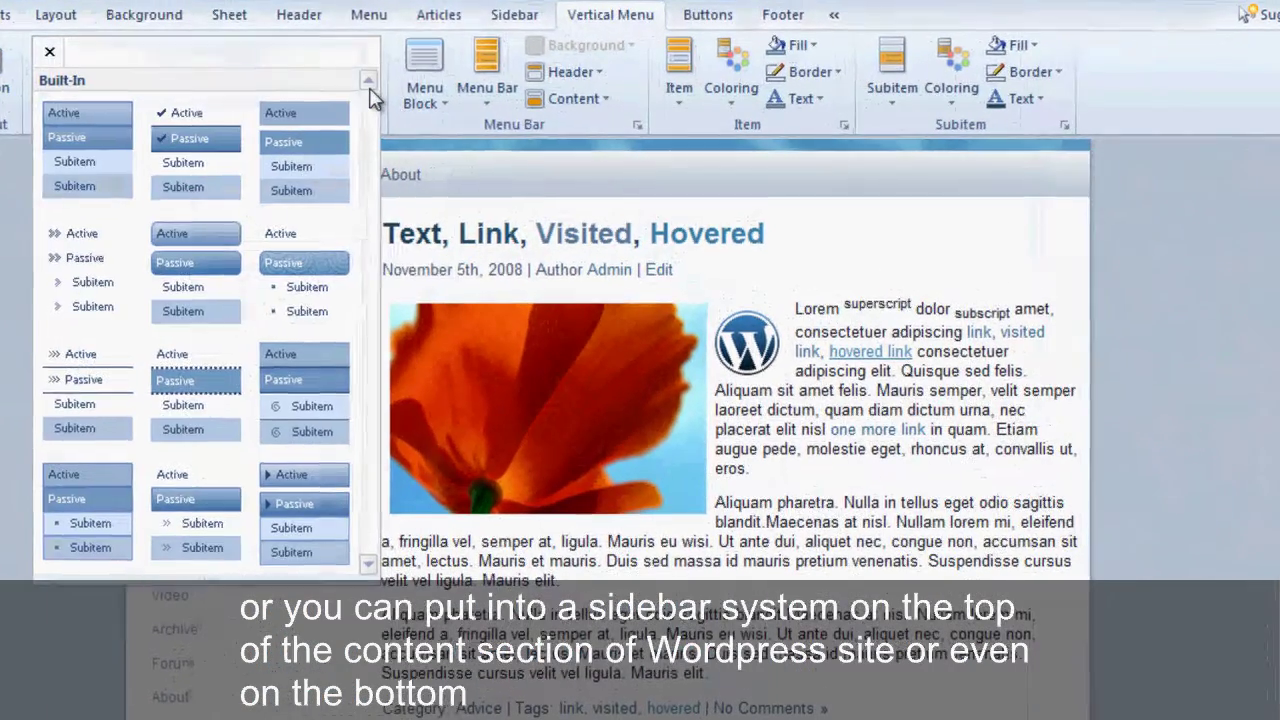
- Apply the built-in blue gradient style with arrow markers to the vertical menu
{"action": "left_click", "coordinate": [330, 145]}
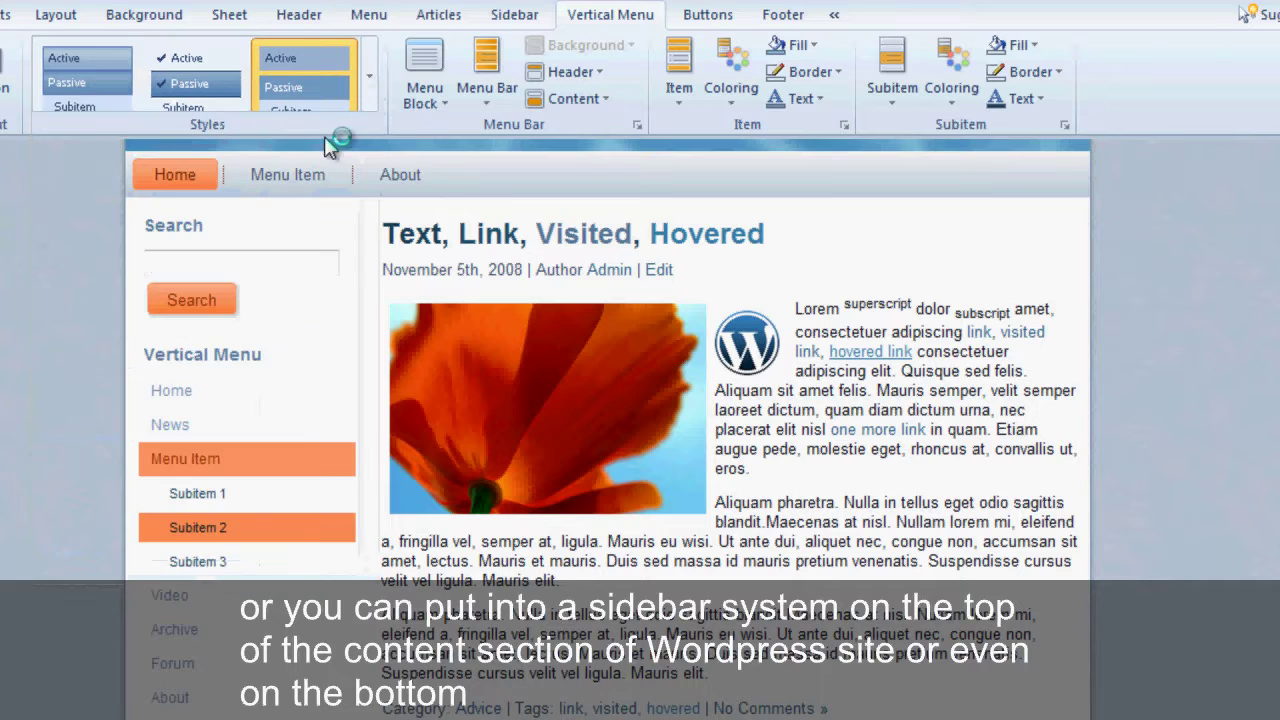
{"action": "left_click", "coordinate": [378, 107]}
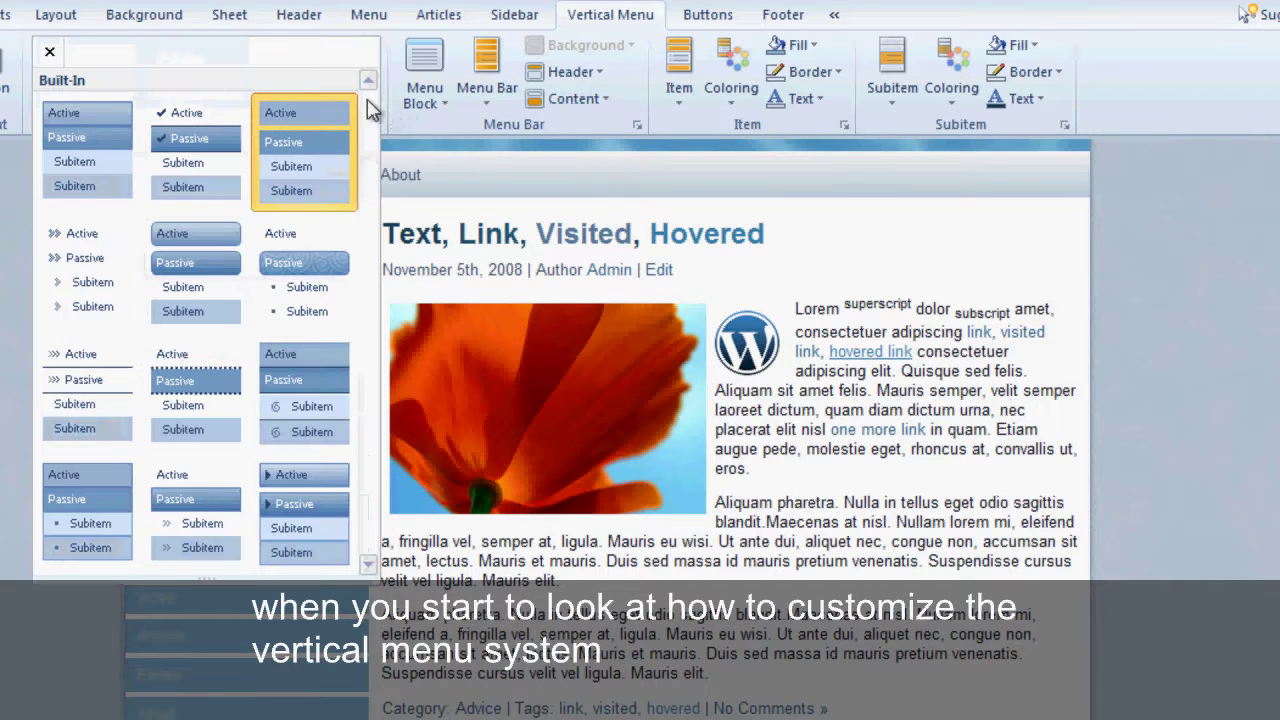
{"action": "left_click", "coordinate": [305, 485]}
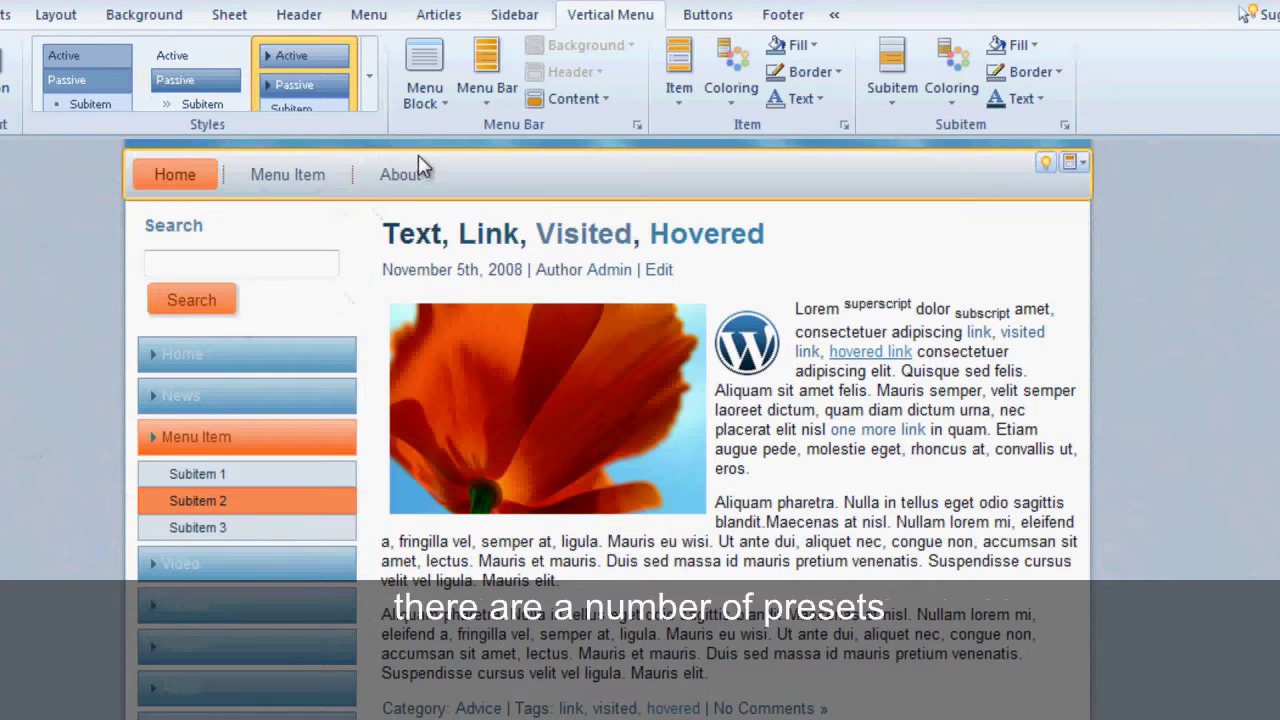
{"action": "left_click", "coordinate": [436, 108]}
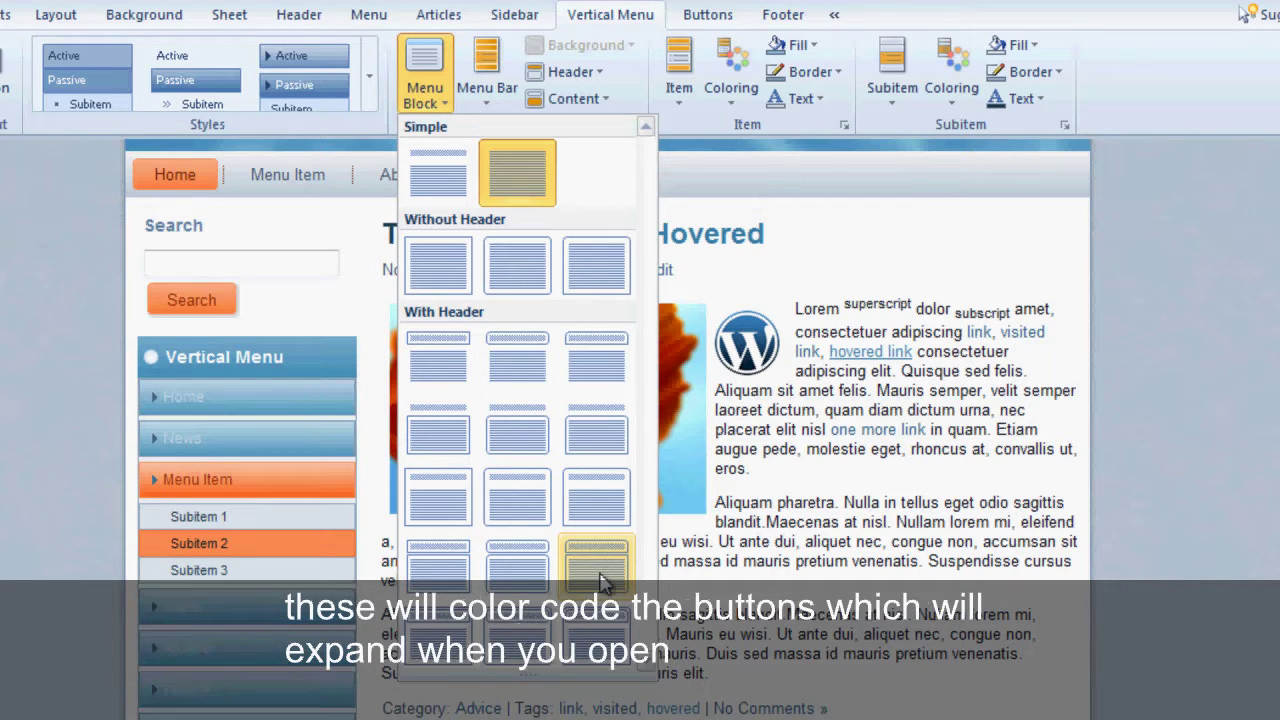
- Use a With Header menu block preset and give the menu bar a 10-pixel margin
{"action": "left_click", "coordinate": [443, 437]}
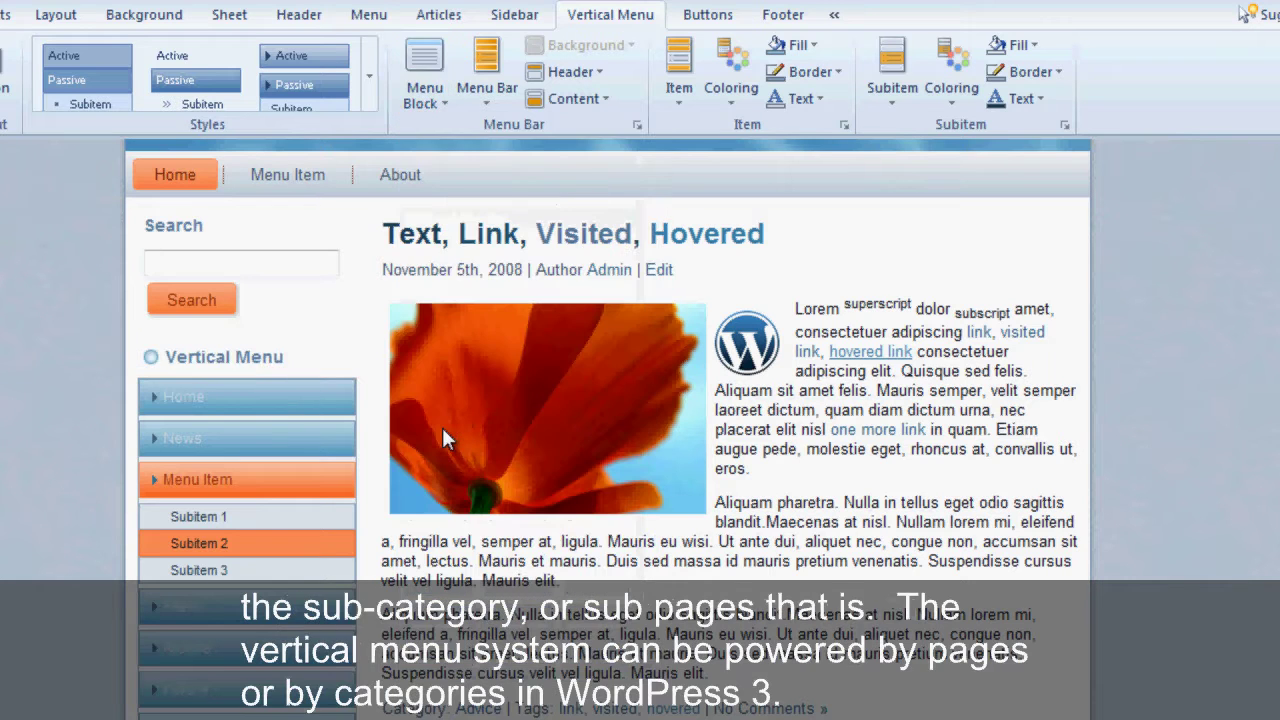
{"action": "left_click", "coordinate": [479, 95]}
{"action": "mouse_move", "coordinate": [520, 162]}
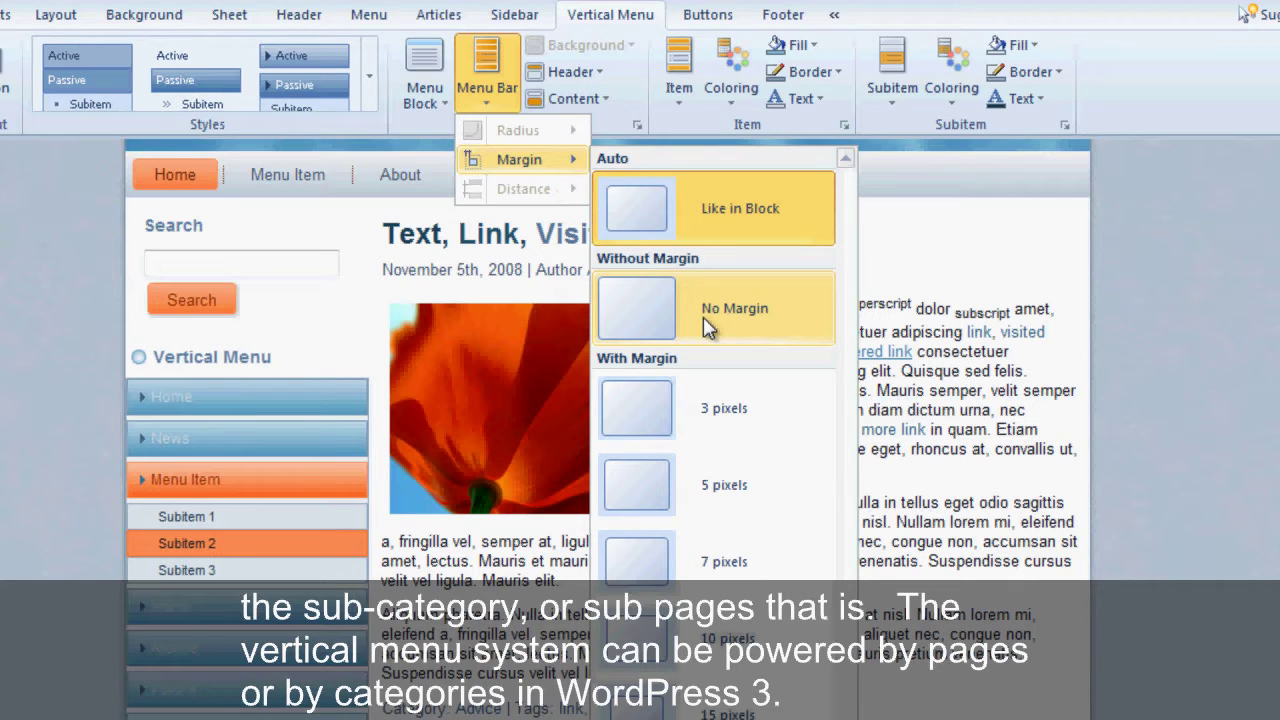
{"action": "left_click", "coordinate": [765, 622]}
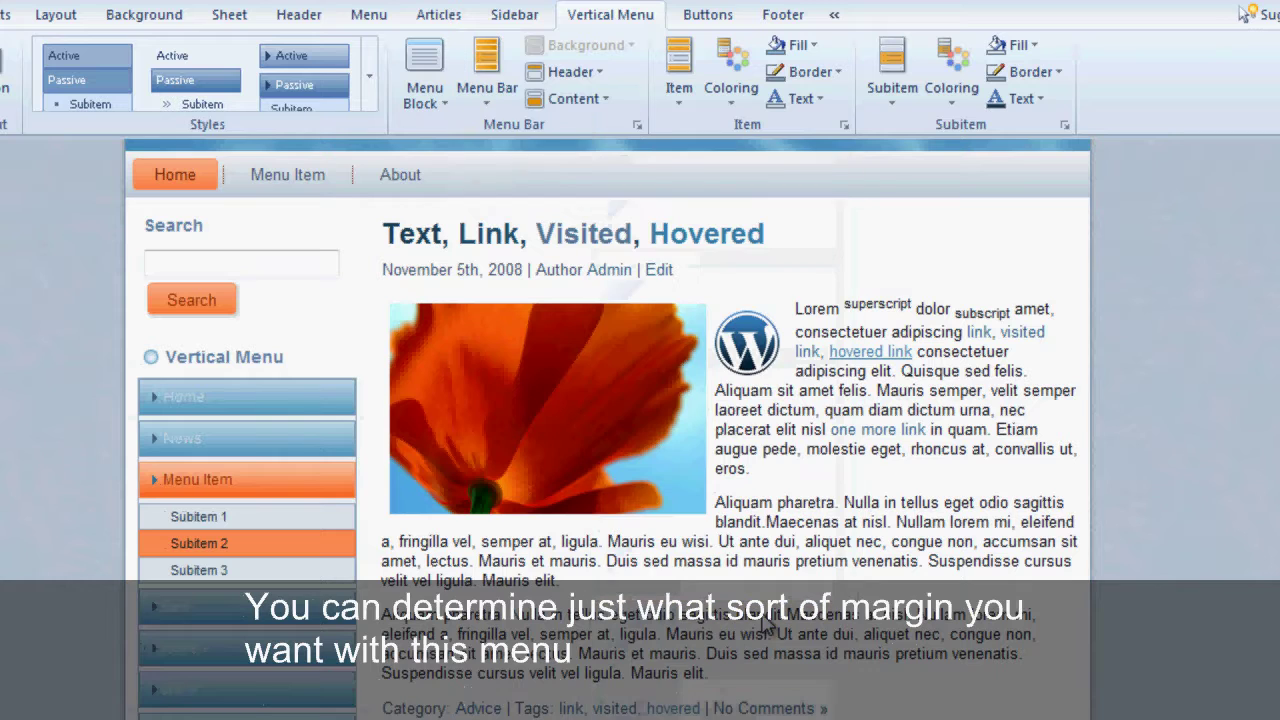
- Colour the Vertical Menu header text dark red
{"action": "left_click", "coordinate": [574, 72]}
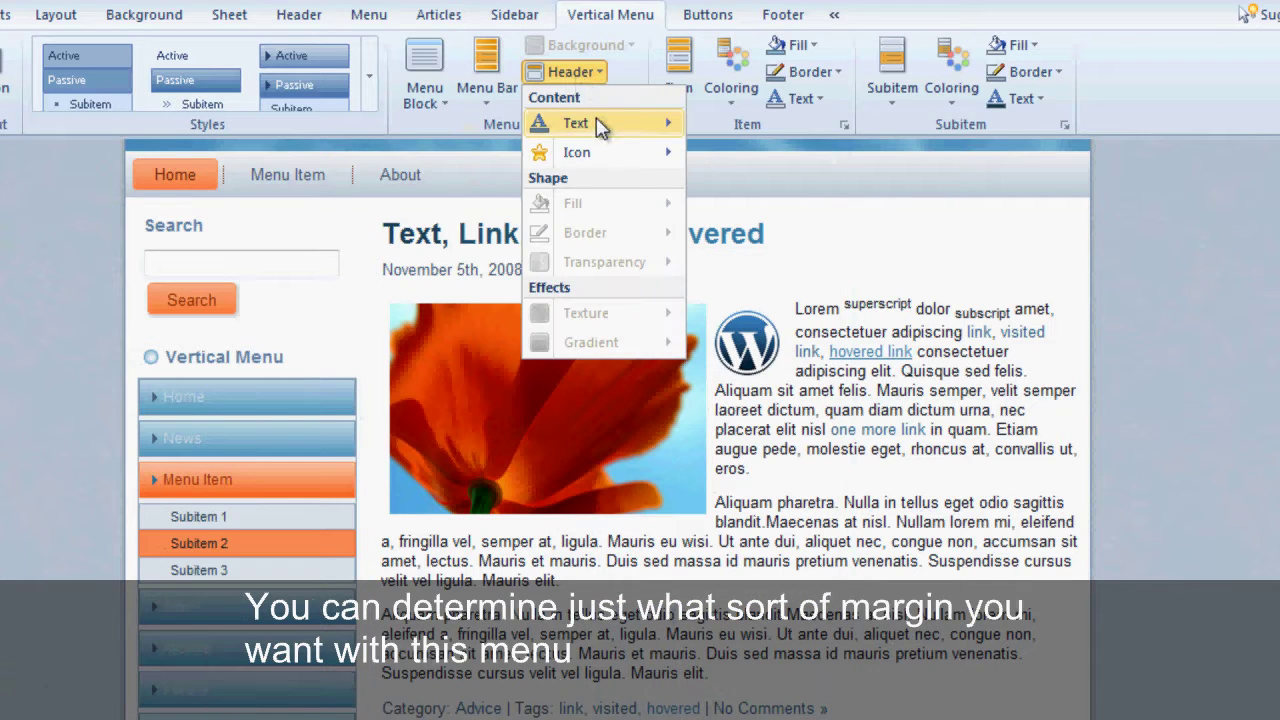
{"action": "mouse_move", "coordinate": [600, 128]}
{"action": "mouse_move", "coordinate": [750, 150]}
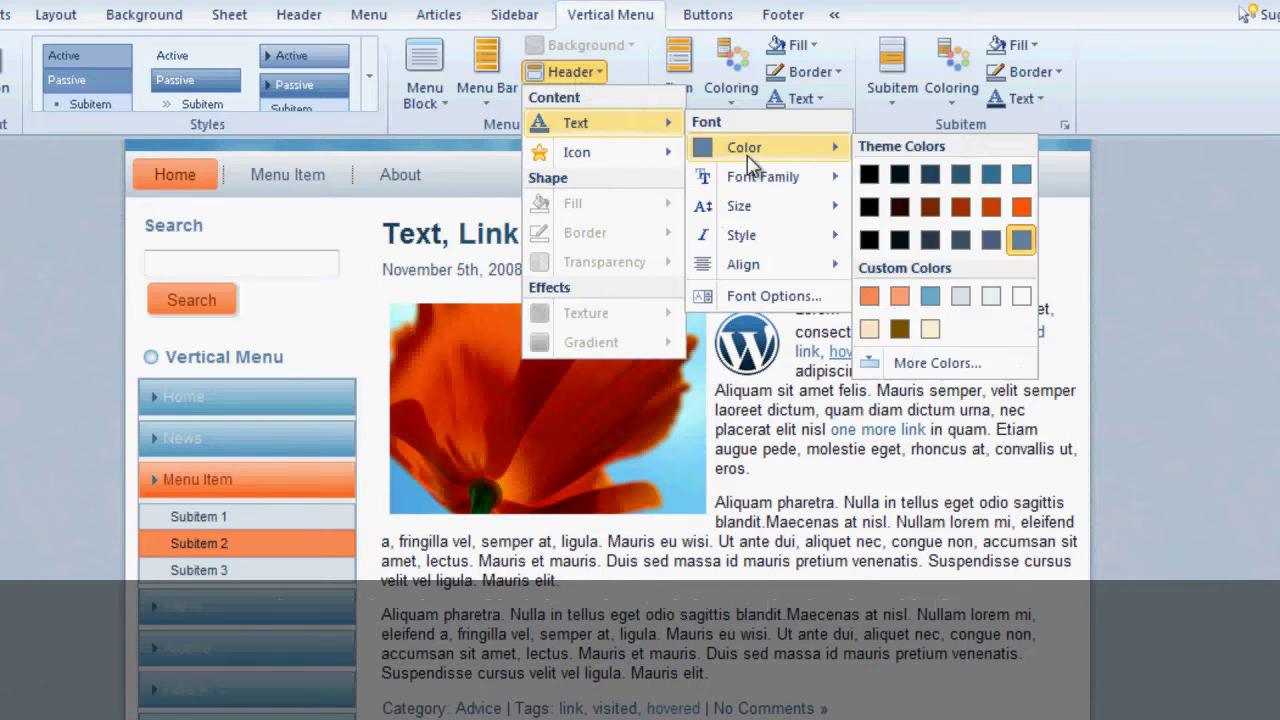
{"action": "left_click", "coordinate": [928, 218]}
- Align the header's circle icon to the right
{"action": "left_click", "coordinate": [578, 72]}
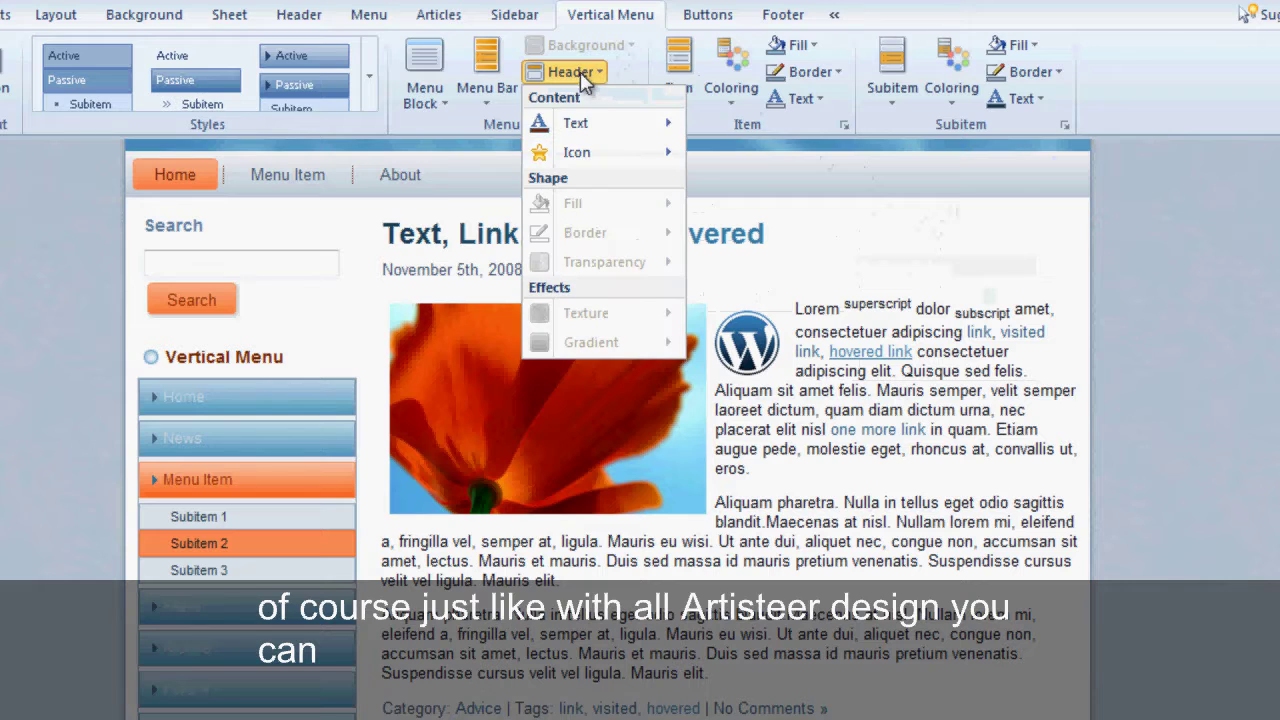
{"action": "mouse_move", "coordinate": [622, 160]}
{"action": "mouse_move", "coordinate": [770, 210]}
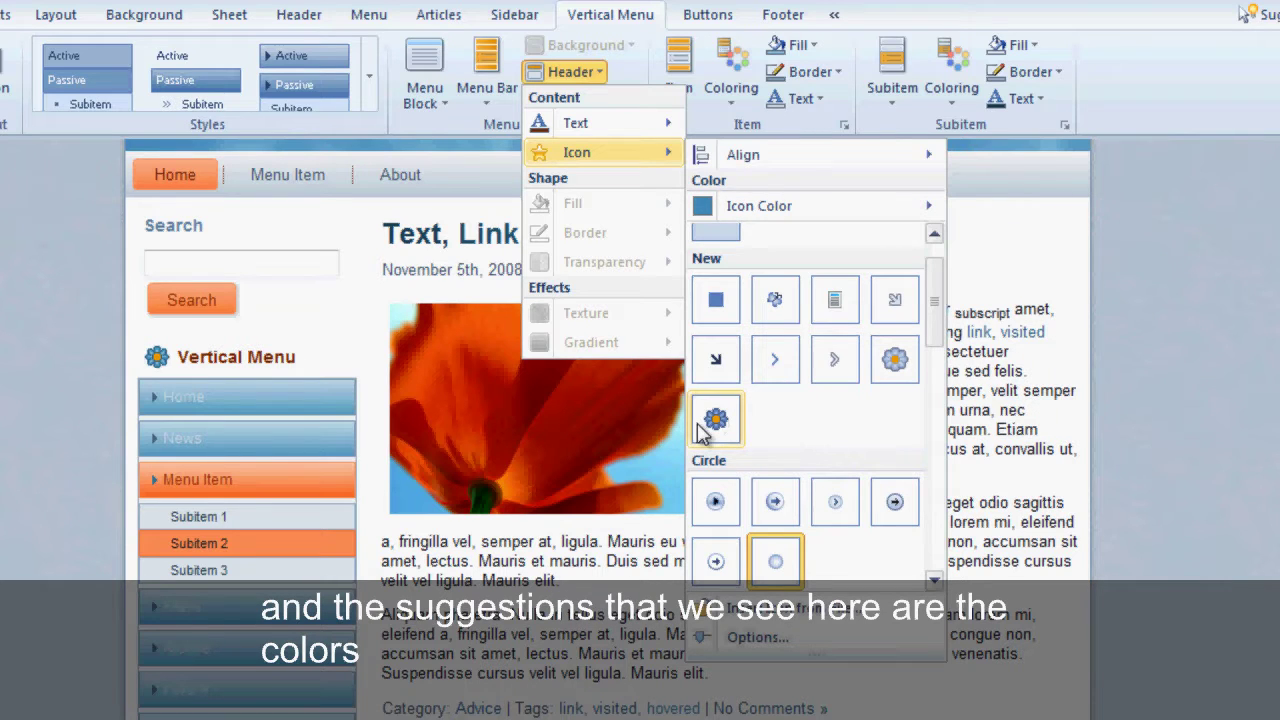
{"action": "mouse_move", "coordinate": [895, 160]}
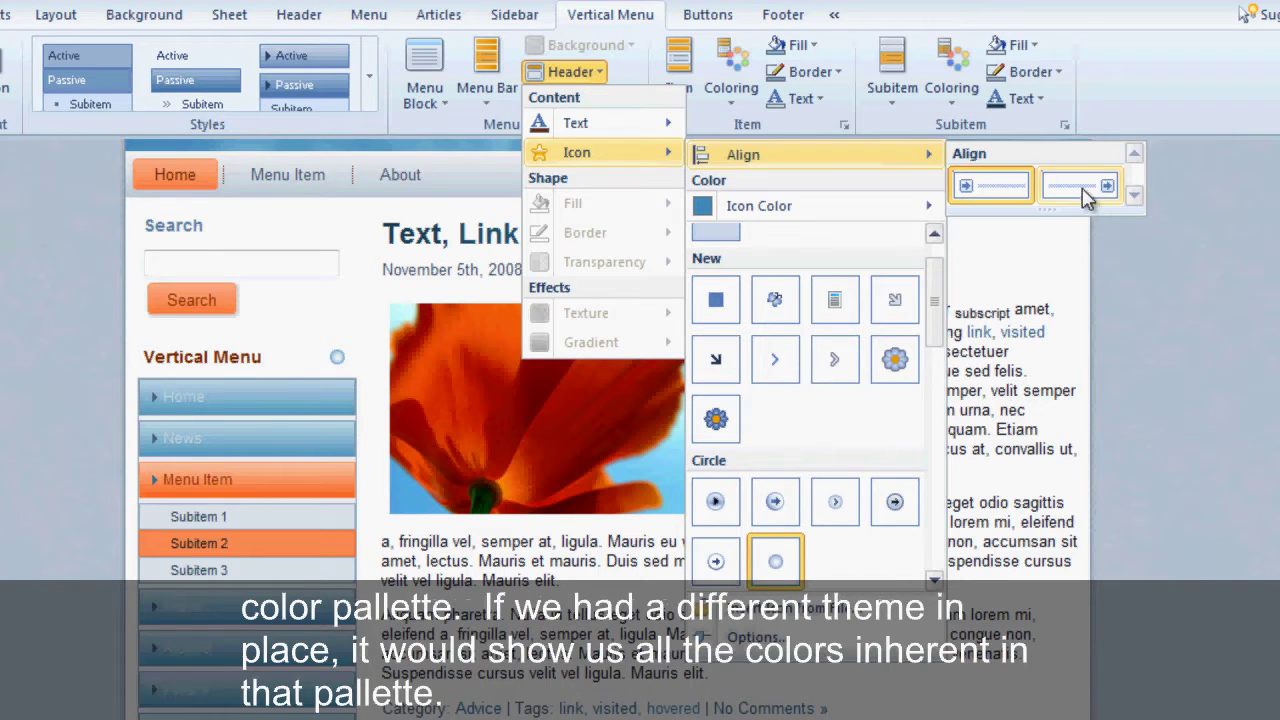
{"action": "left_click", "coordinate": [1087, 197]}
- Right-align the Vertical Menu header text
{"action": "left_click", "coordinate": [590, 74]}
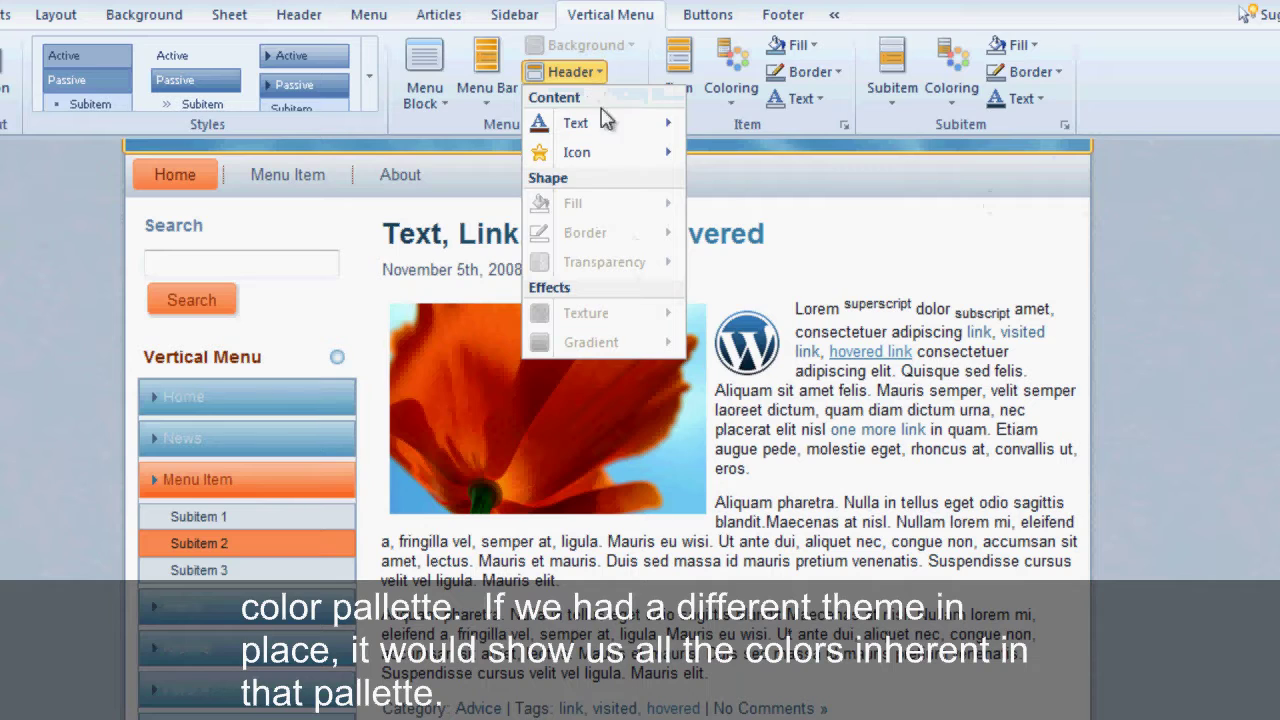
{"action": "mouse_move", "coordinate": [615, 130]}
{"action": "mouse_move", "coordinate": [837, 263]}
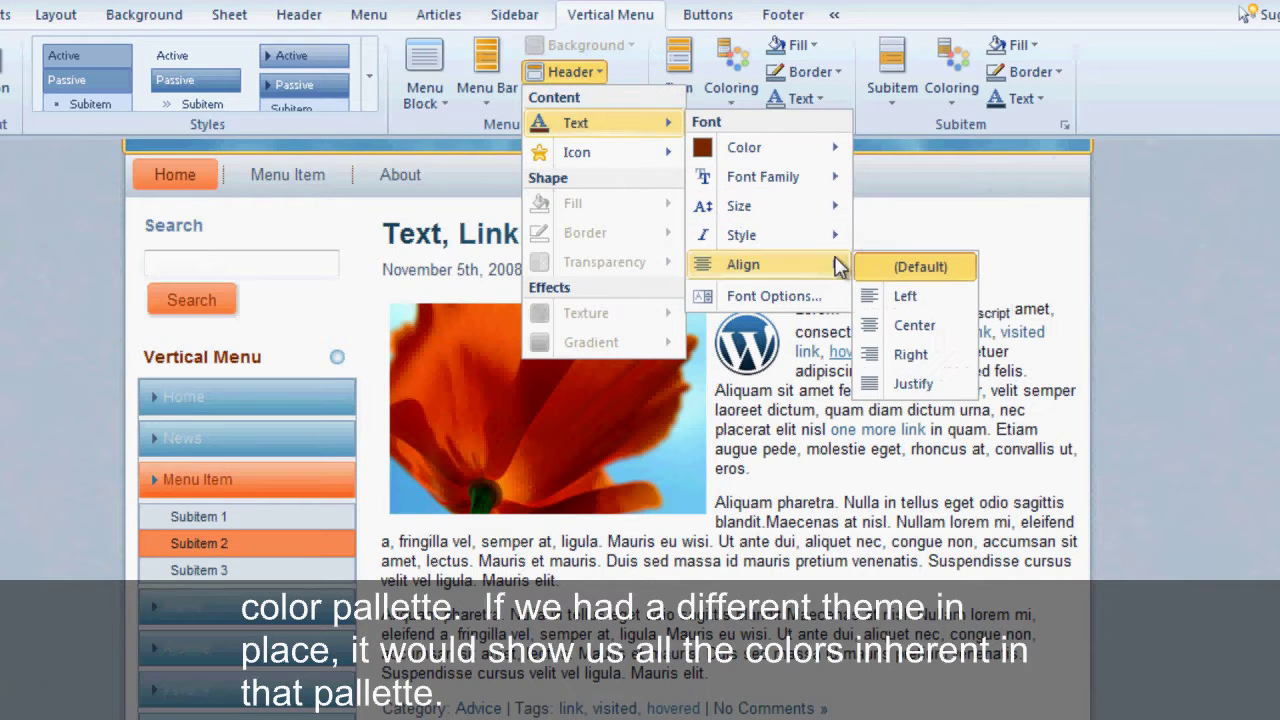
{"action": "left_click", "coordinate": [945, 356]}
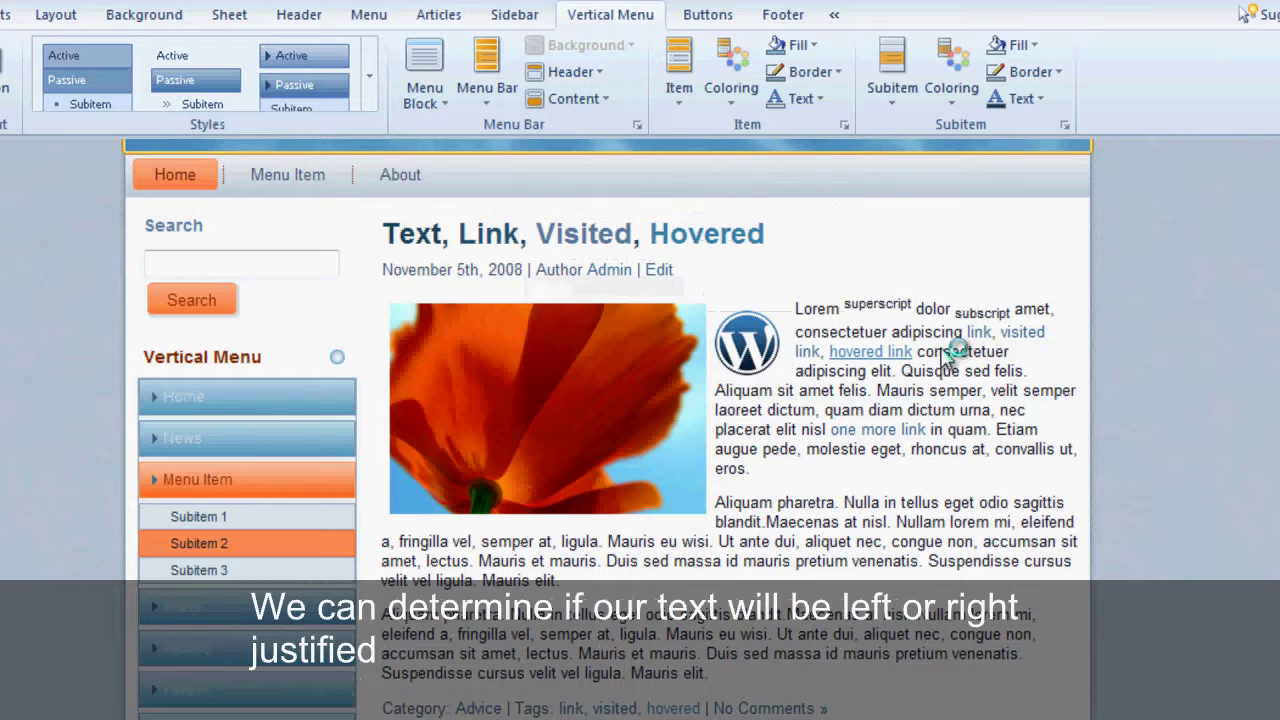
- Frame the whole vertical menu content with a 5-pixel border
{"action": "left_click", "coordinate": [581, 97]}
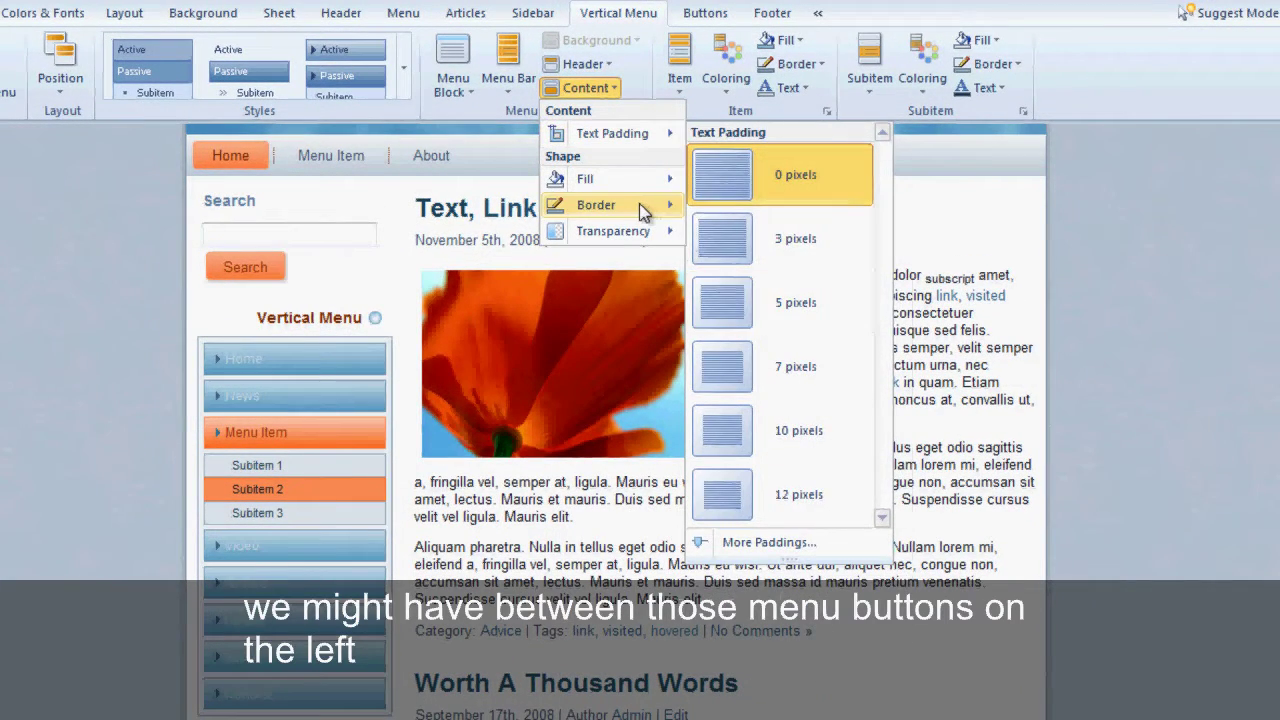
{"action": "mouse_move", "coordinate": [655, 205]}
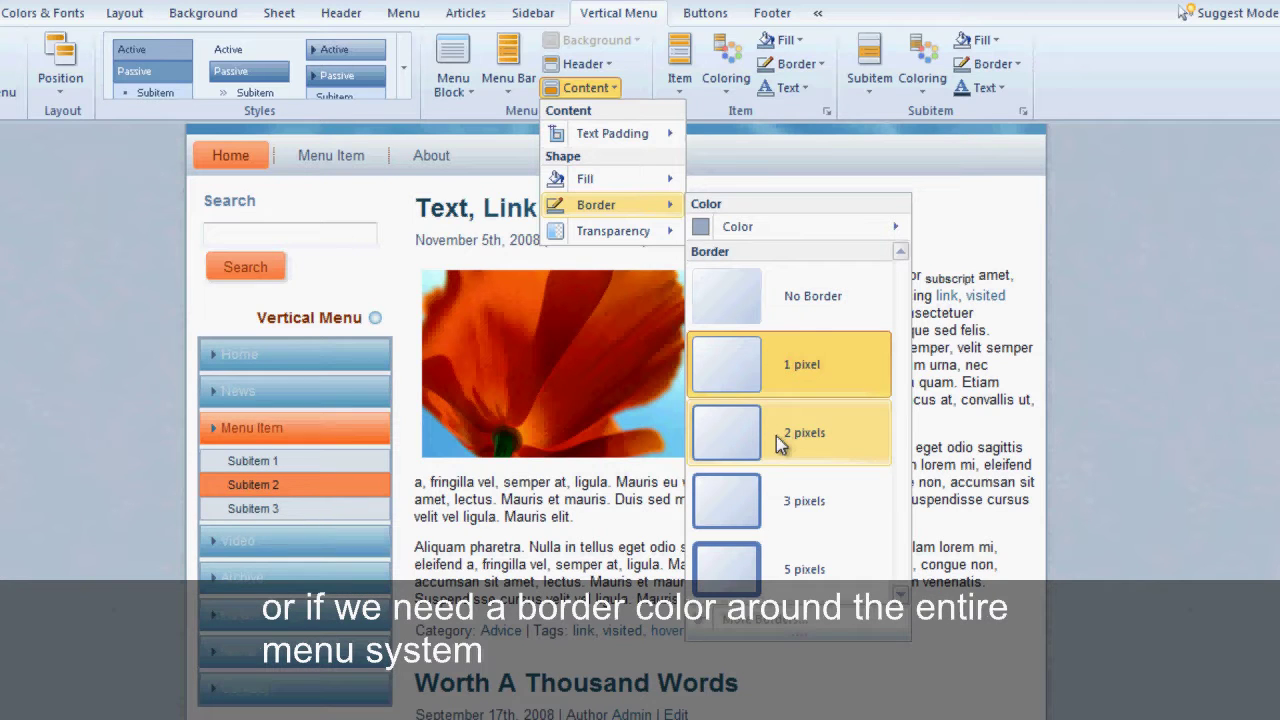
{"action": "left_click", "coordinate": [790, 572]}
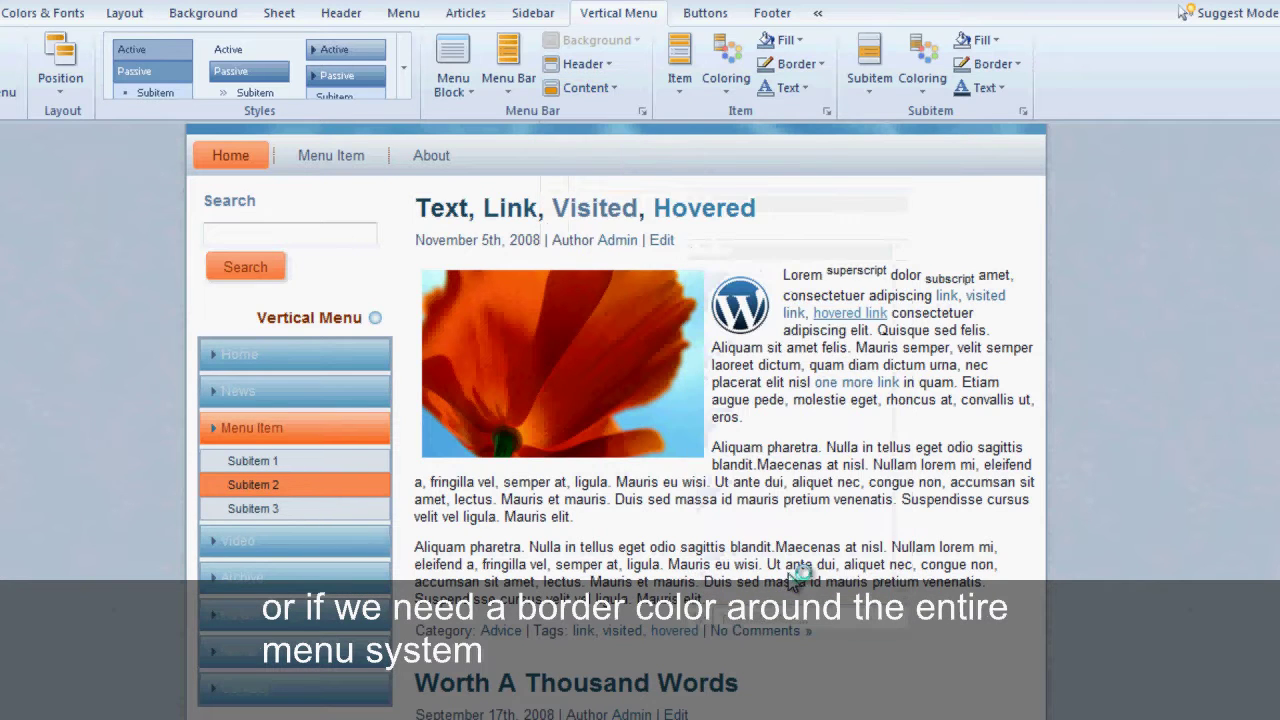
- Give the menu item buttons a rounded shape with no distance between items
{"action": "left_click", "coordinate": [687, 74]}
{"action": "mouse_move", "coordinate": [715, 136]}
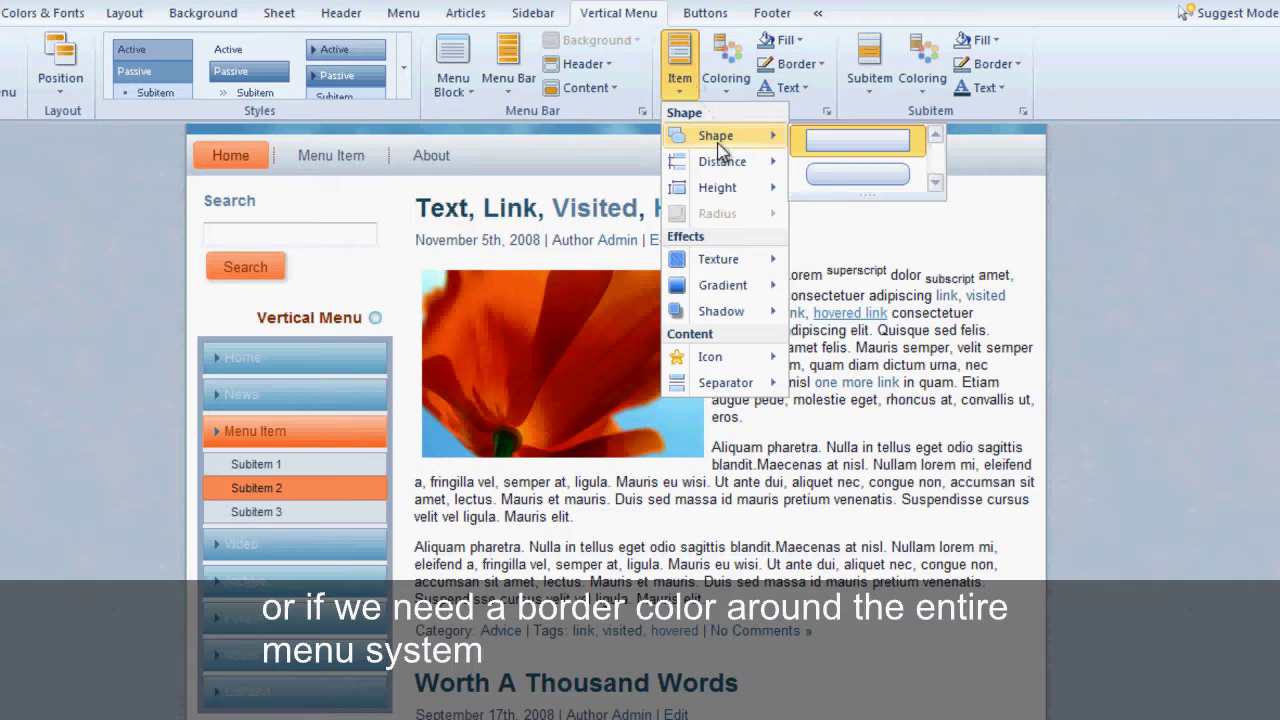
{"action": "left_click", "coordinate": [829, 185]}
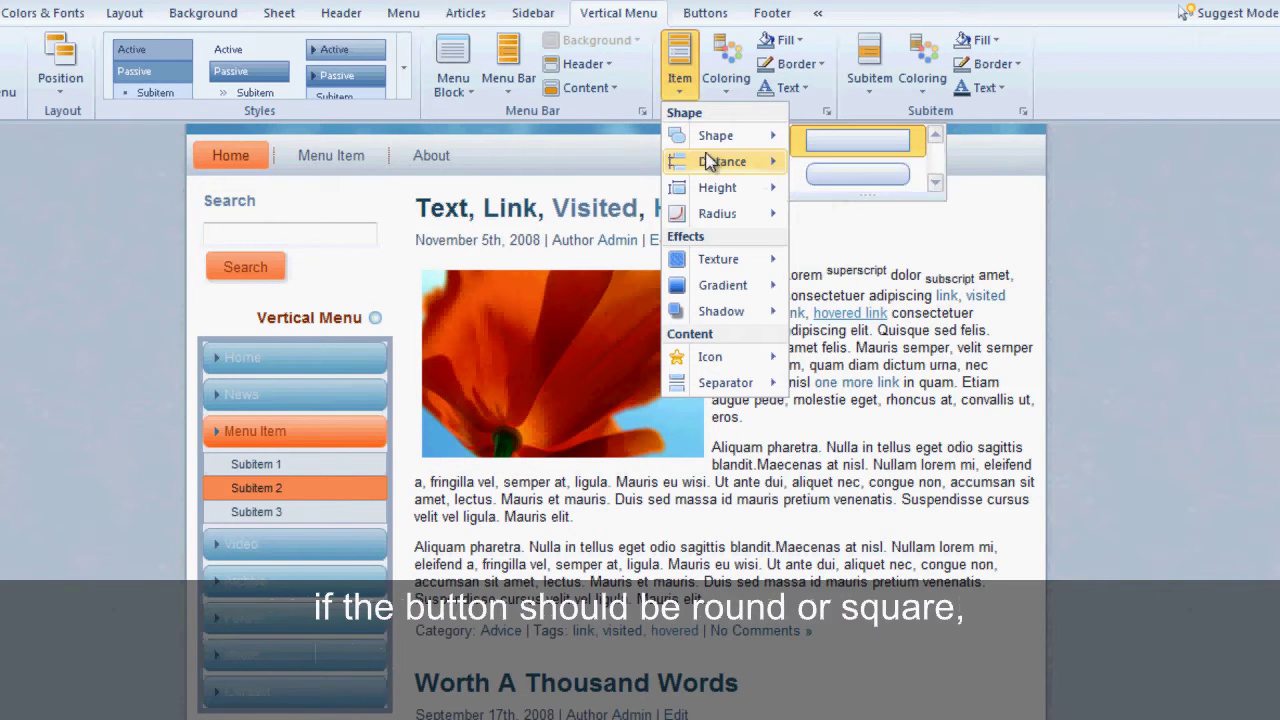
{"action": "mouse_move", "coordinate": [707, 162]}
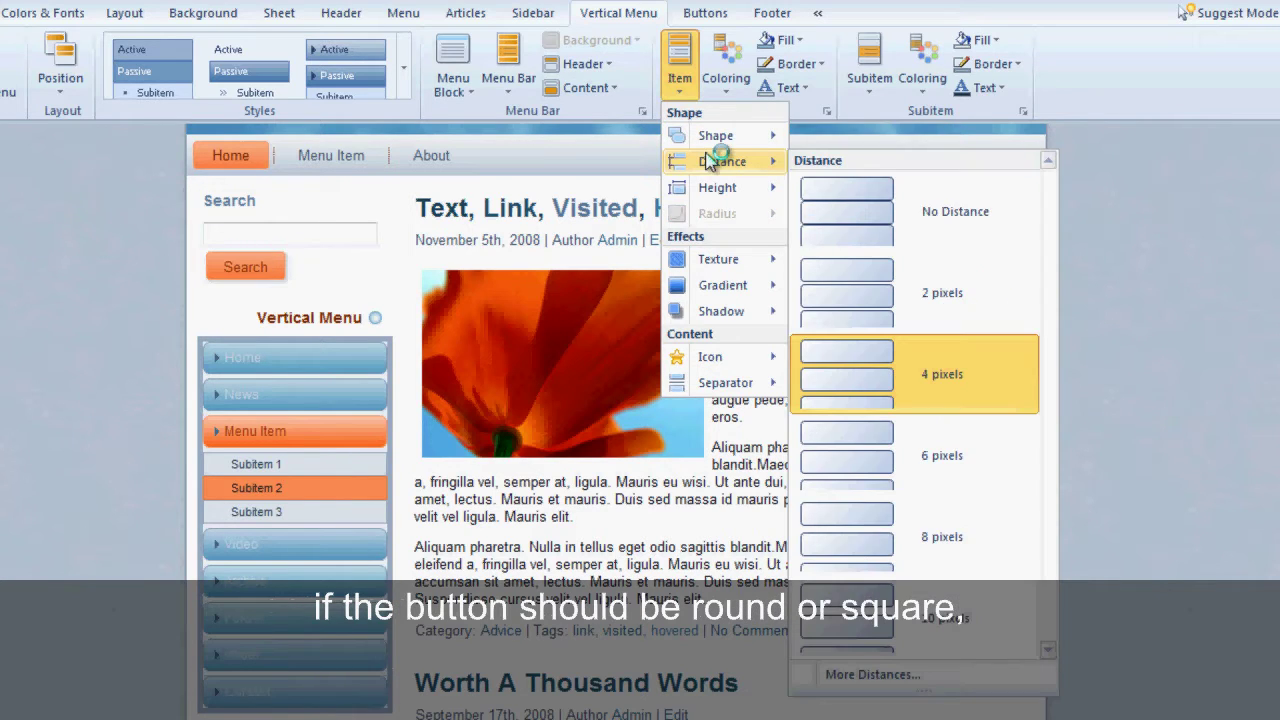
{"action": "left_click", "coordinate": [838, 209]}
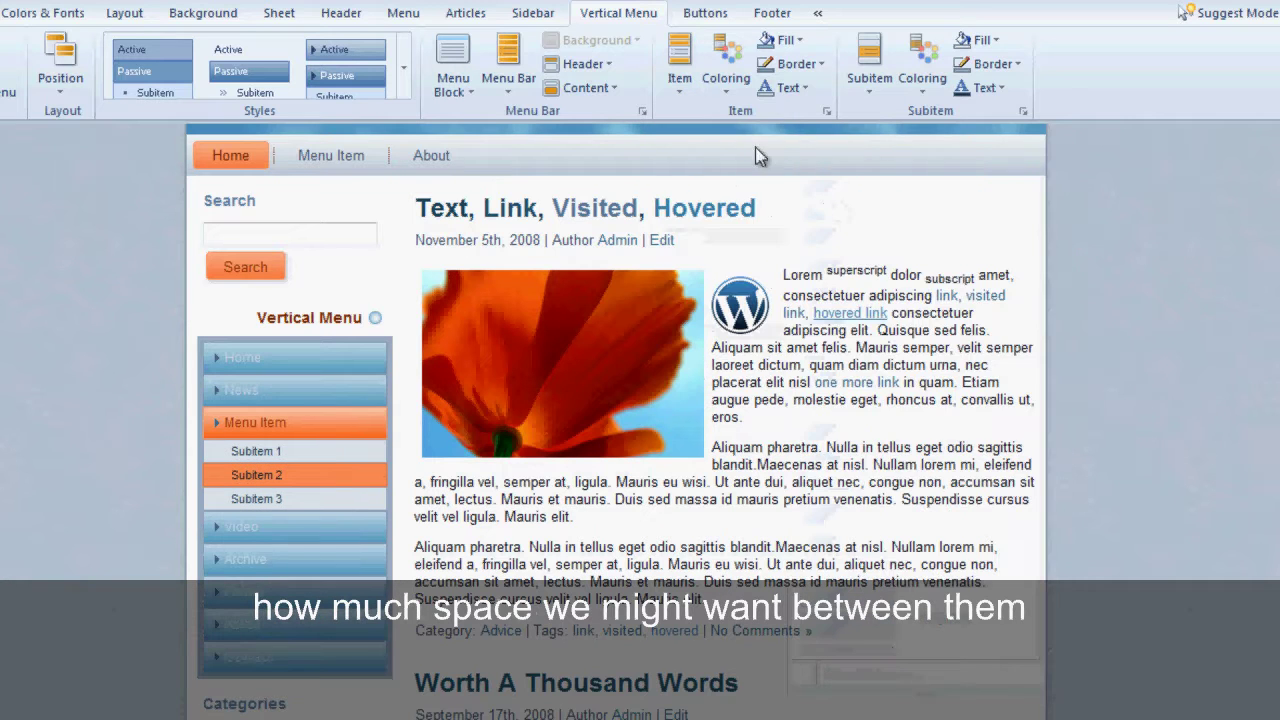
- Apply a high-contrast blue gradient from the Contrast set to the menu items
{"action": "left_click", "coordinate": [674, 82]}
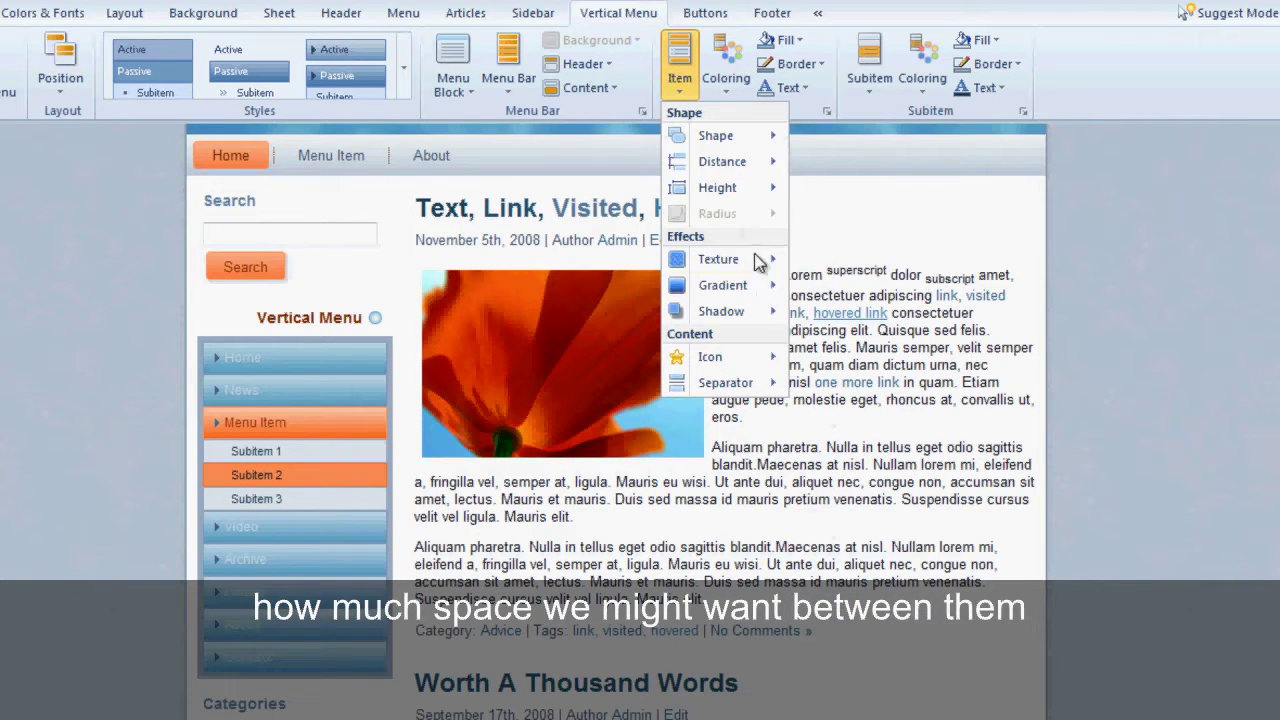
{"action": "mouse_move", "coordinate": [757, 259]}
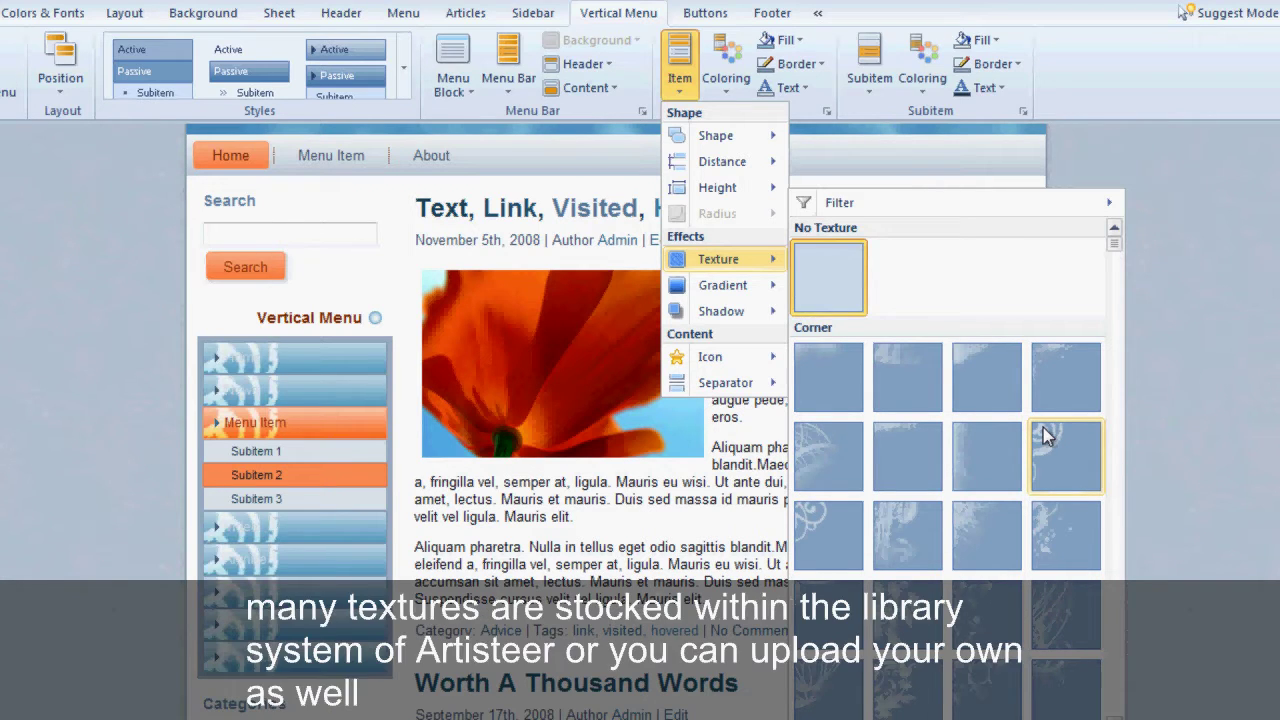
{"action": "mouse_move", "coordinate": [725, 287]}
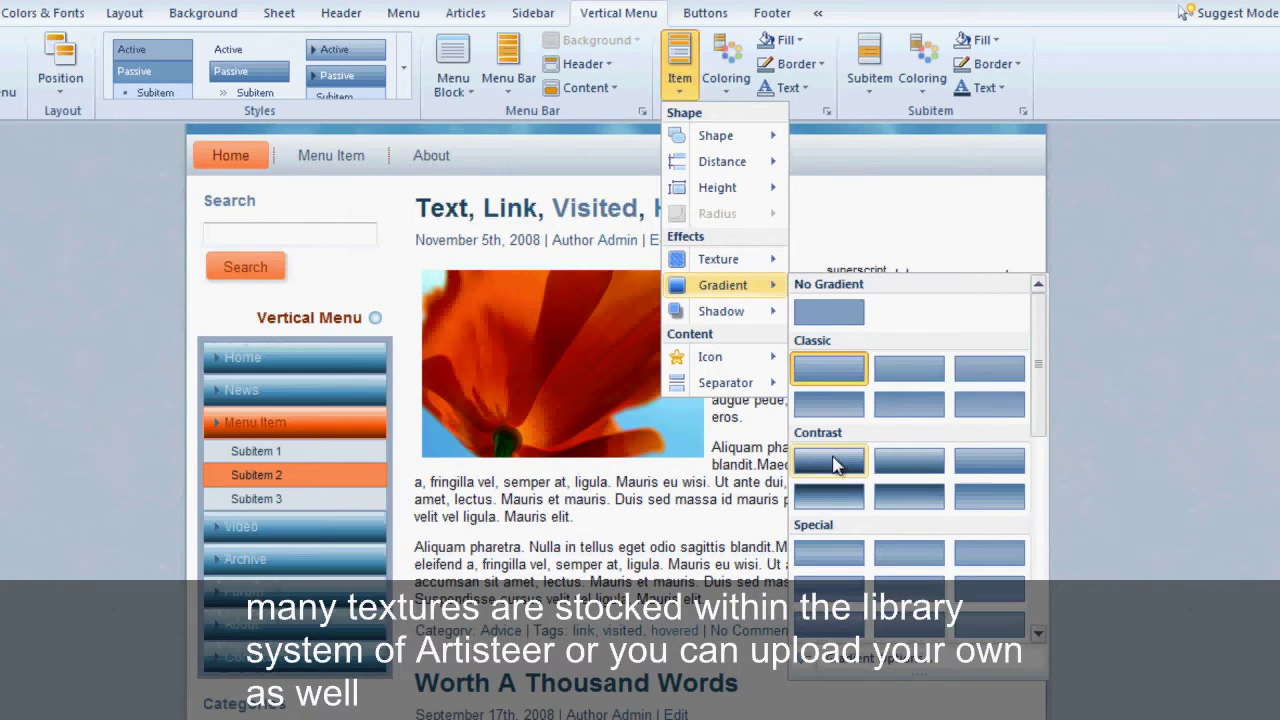
{"action": "left_click", "coordinate": [835, 465]}
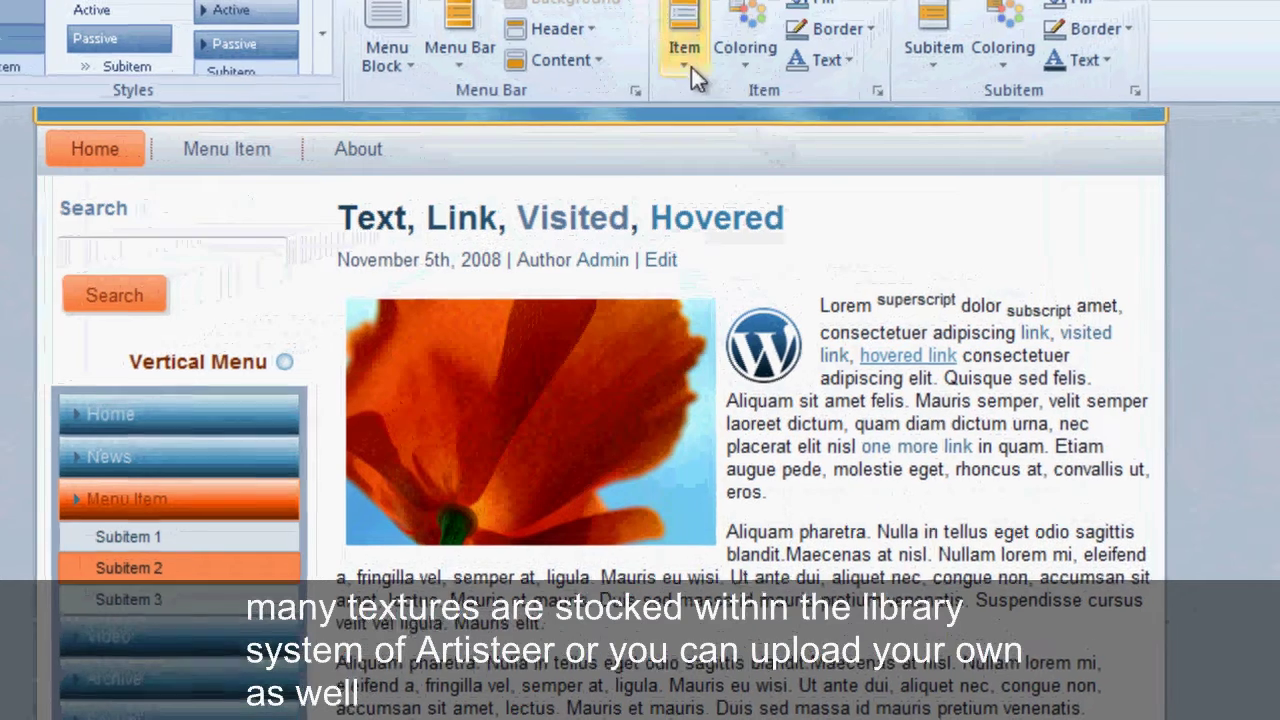
- Apply the dark-blue colour preset to the menu items and review the Passive and Active fills
{"action": "left_click", "coordinate": [748, 66]}
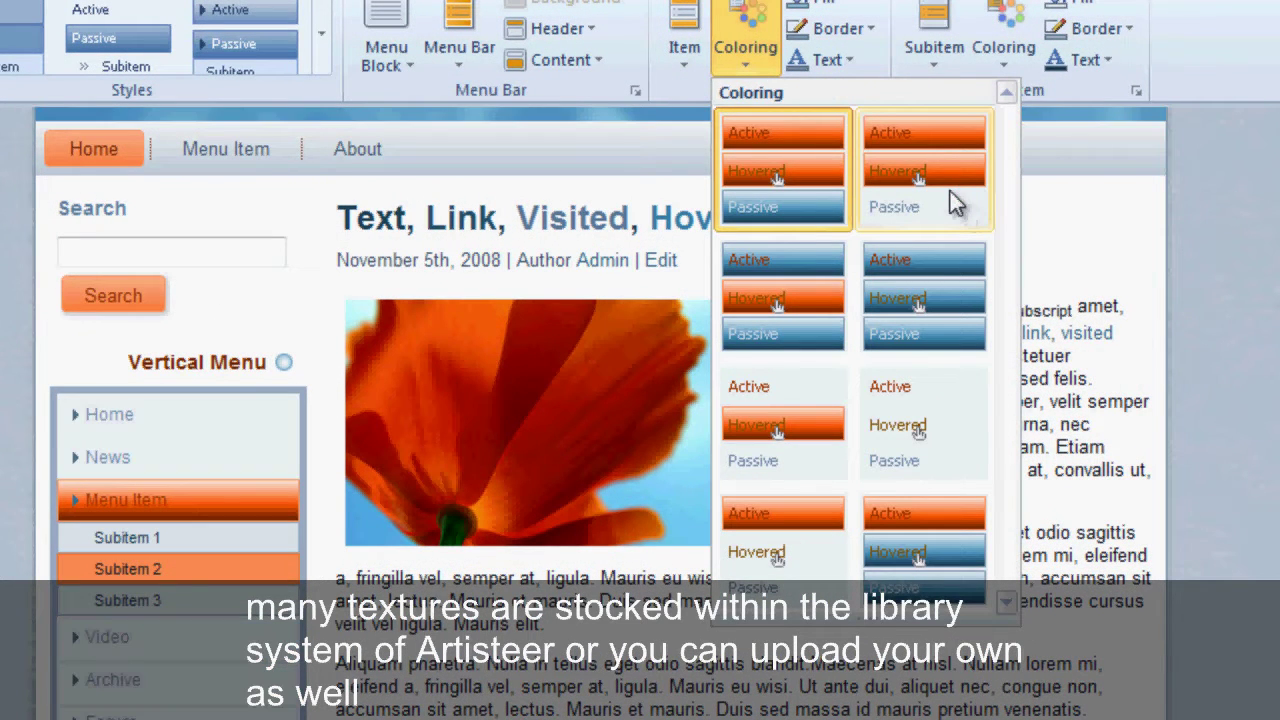
{"action": "left_click", "coordinate": [786, 309]}
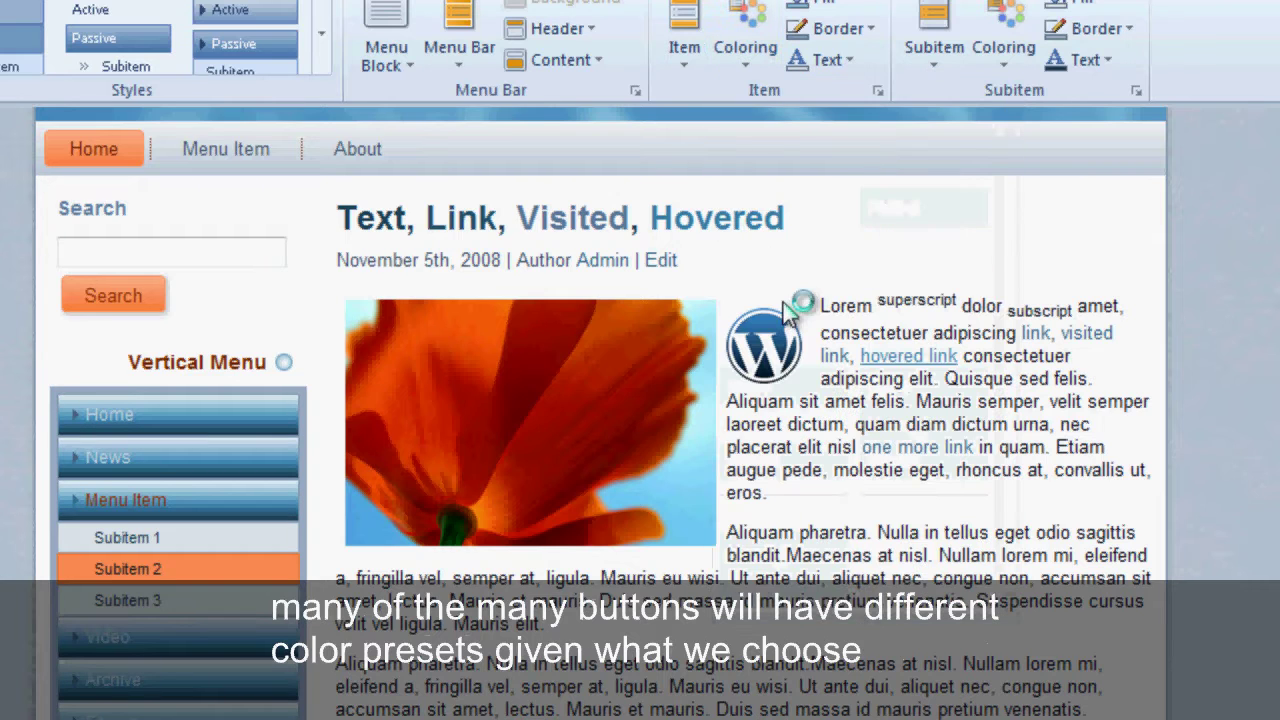
{"action": "left_click", "coordinate": [812, 3]}
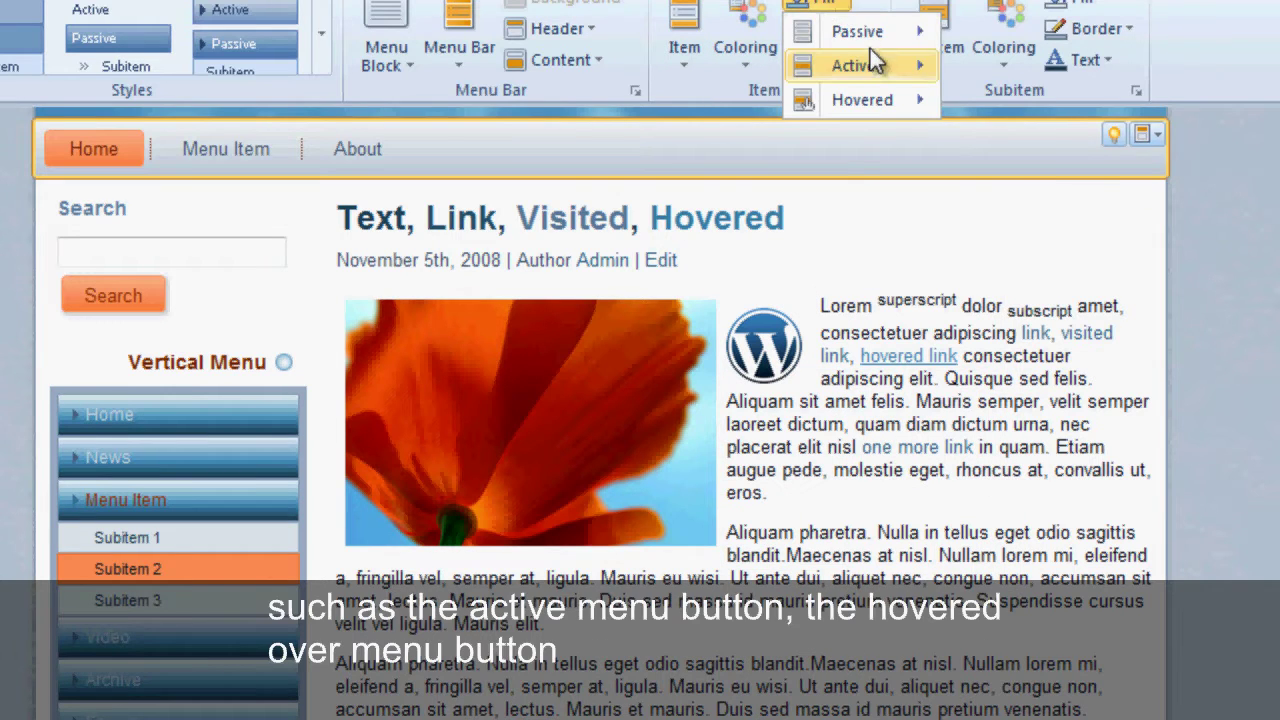
{"action": "mouse_move", "coordinate": [870, 40]}
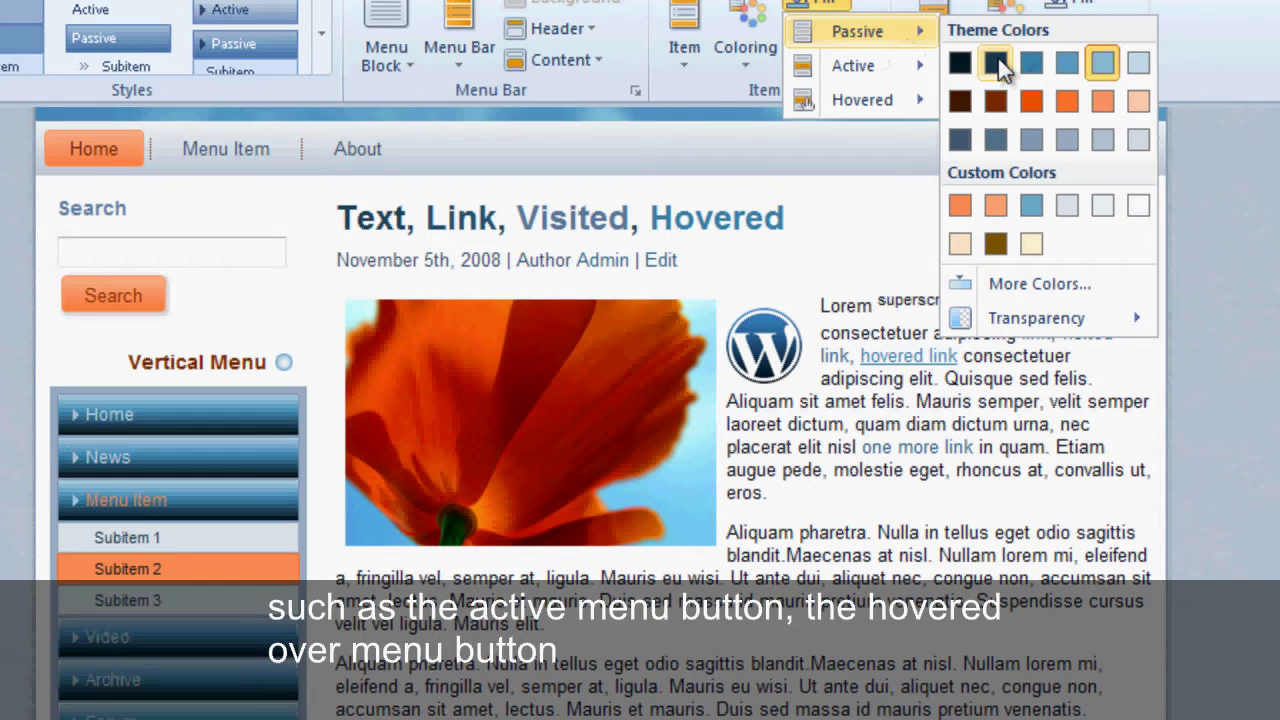
{"action": "mouse_move", "coordinate": [913, 73]}
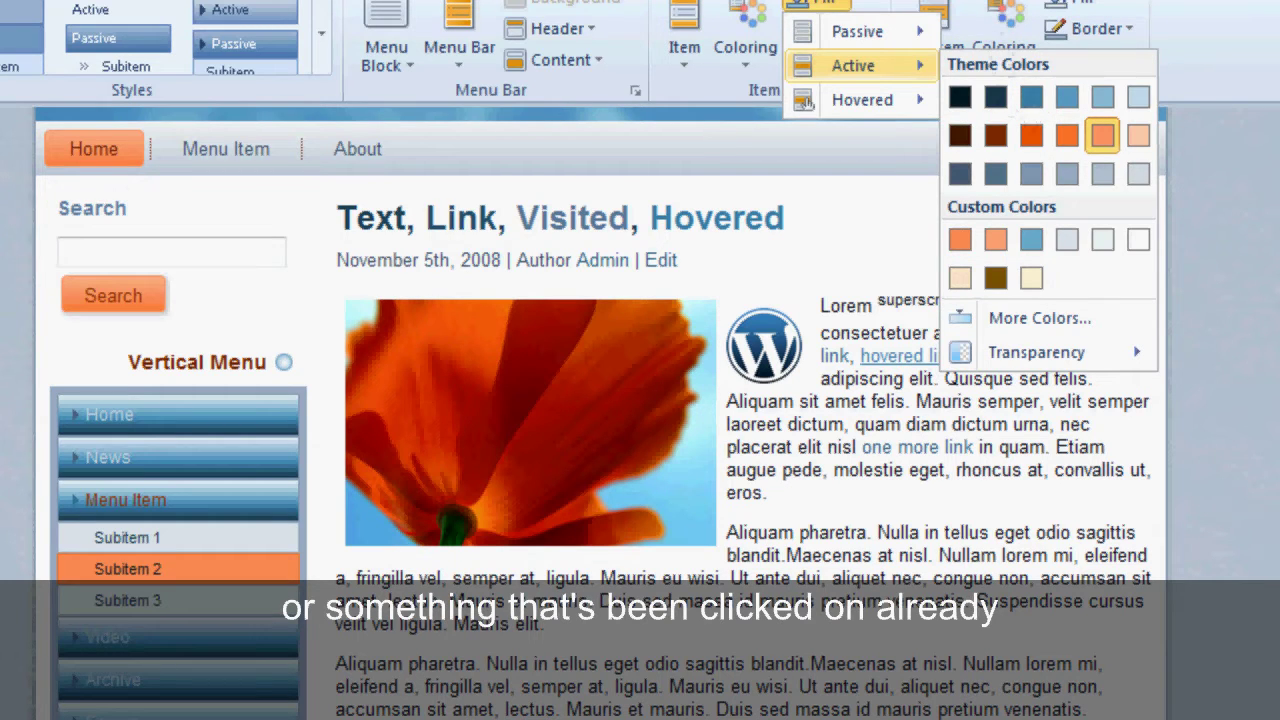
{"action": "left_click", "coordinate": [935, 52]}
{"action": "left_click", "coordinate": [935, 52]}
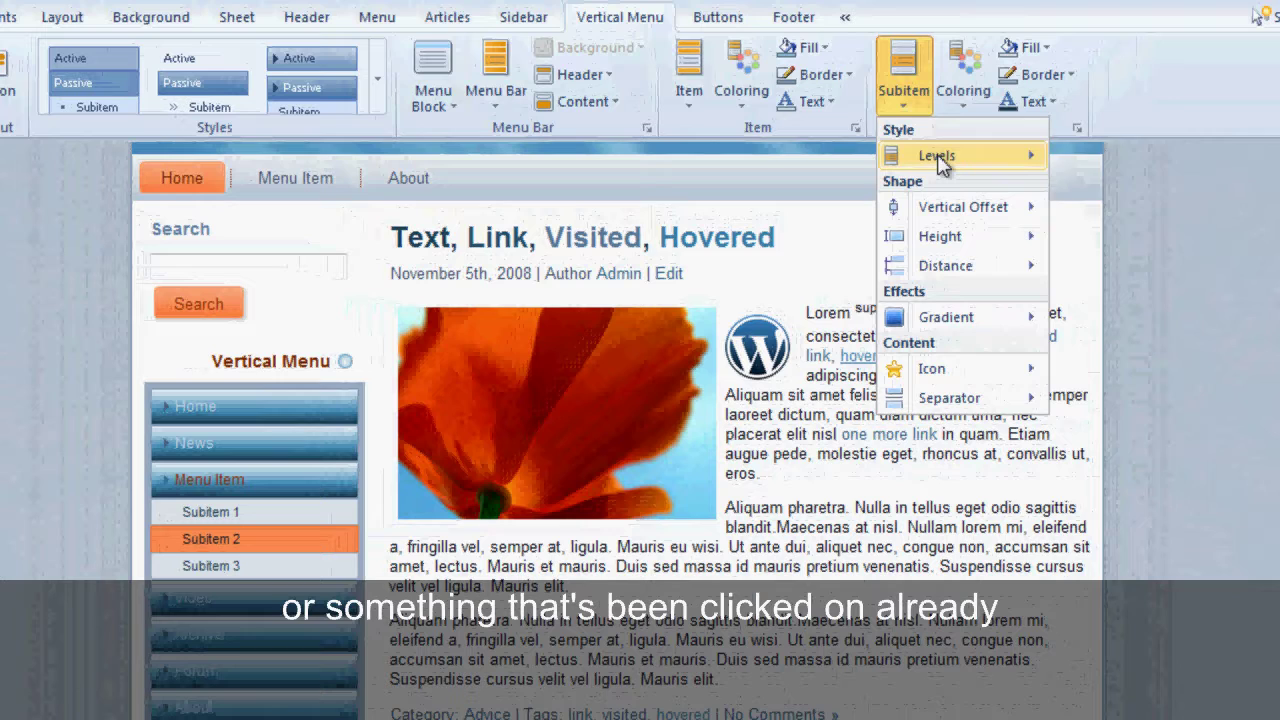
- Look over the subitem Levels, Vertical Offset and Distance options
{"action": "mouse_move", "coordinate": [942, 165]}
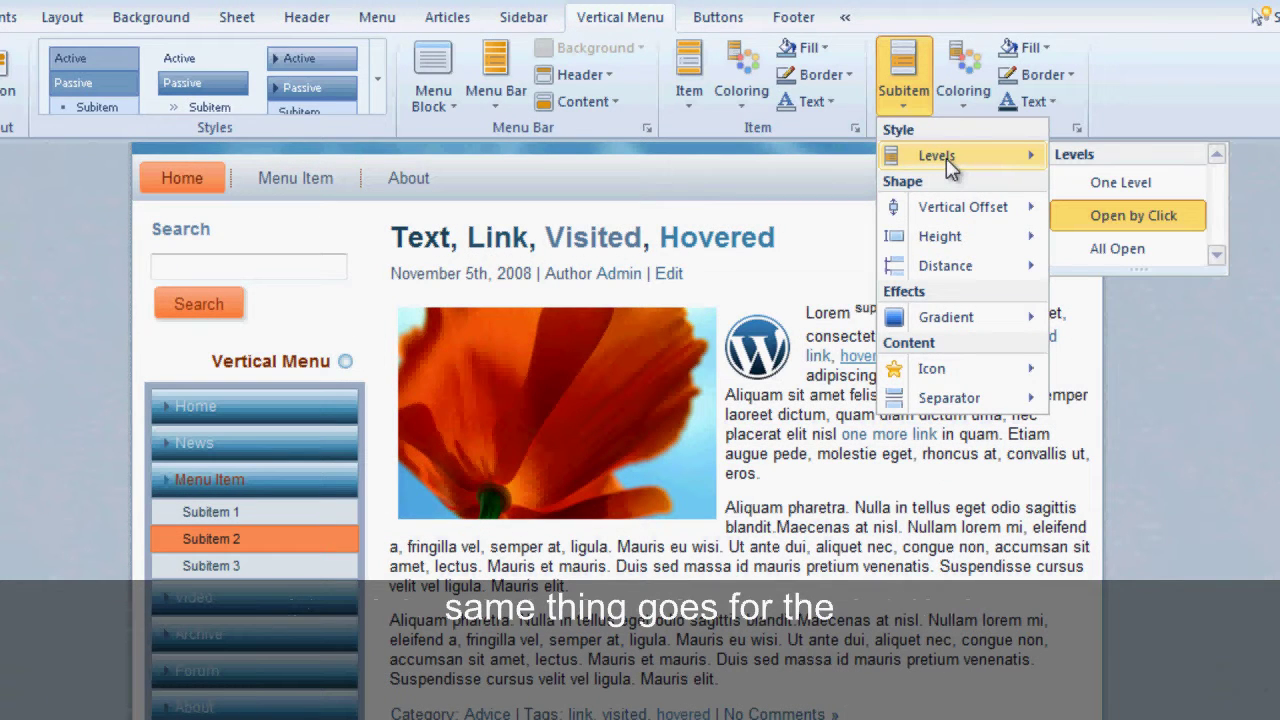
{"action": "mouse_move", "coordinate": [985, 212]}
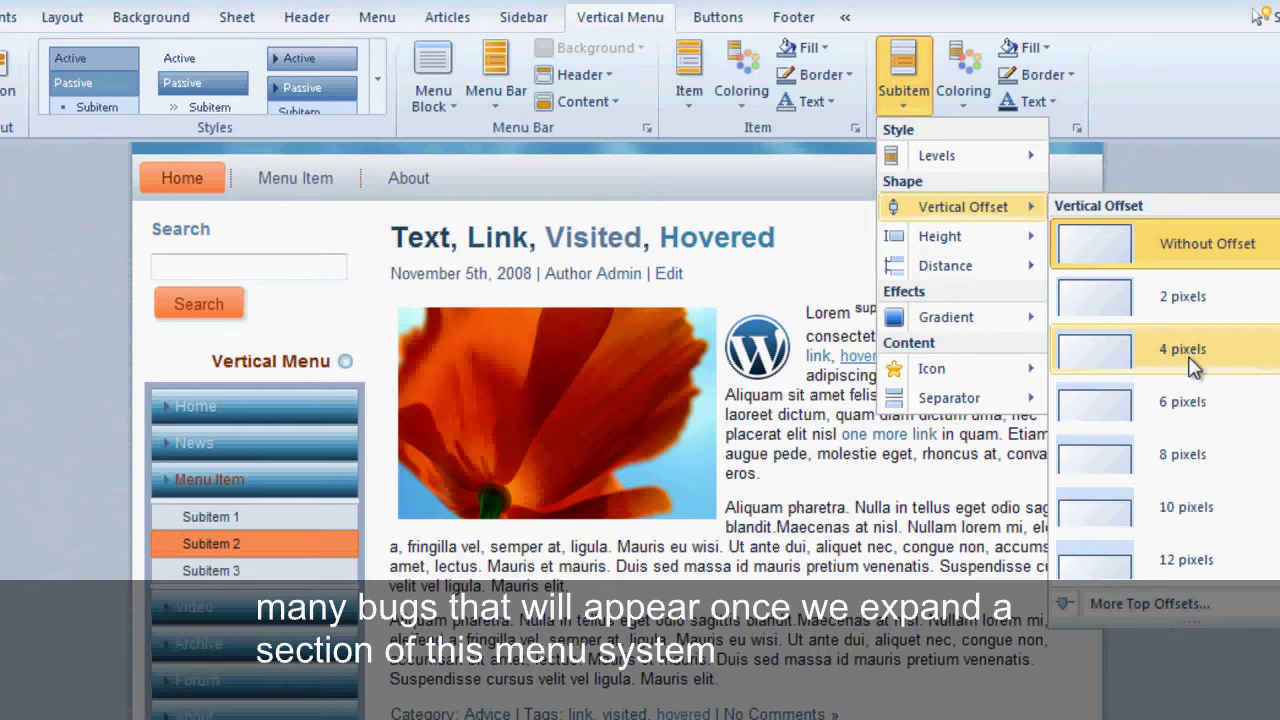
{"action": "mouse_move", "coordinate": [1016, 262]}
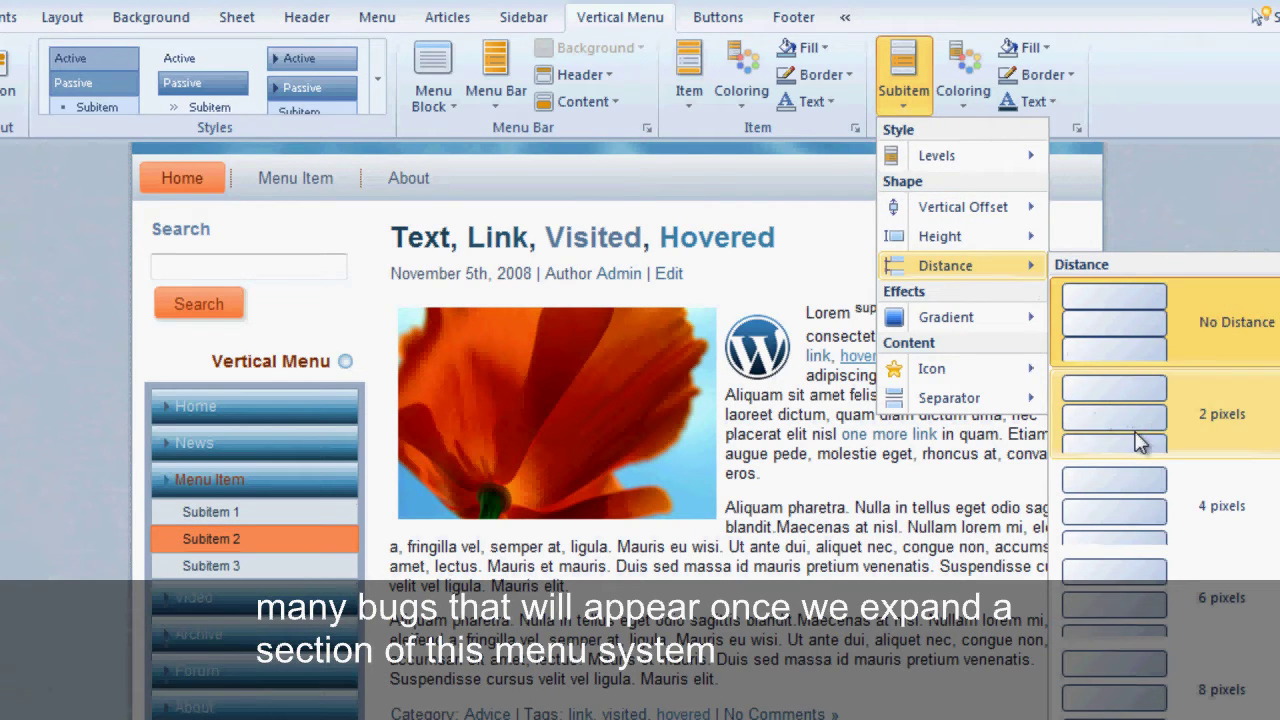
- Apply a Special gradient to the subitems and set their text size to 12
{"action": "mouse_move", "coordinate": [962, 334]}
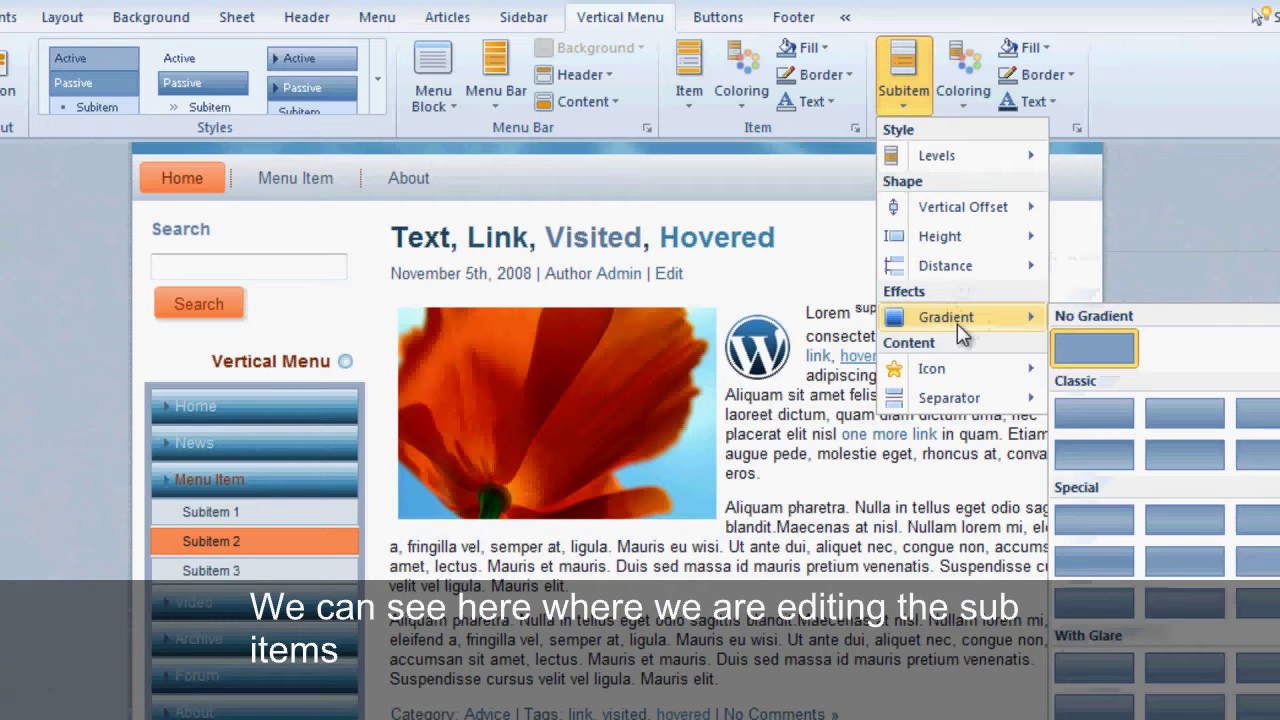
{"action": "left_click", "coordinate": [1259, 564]}
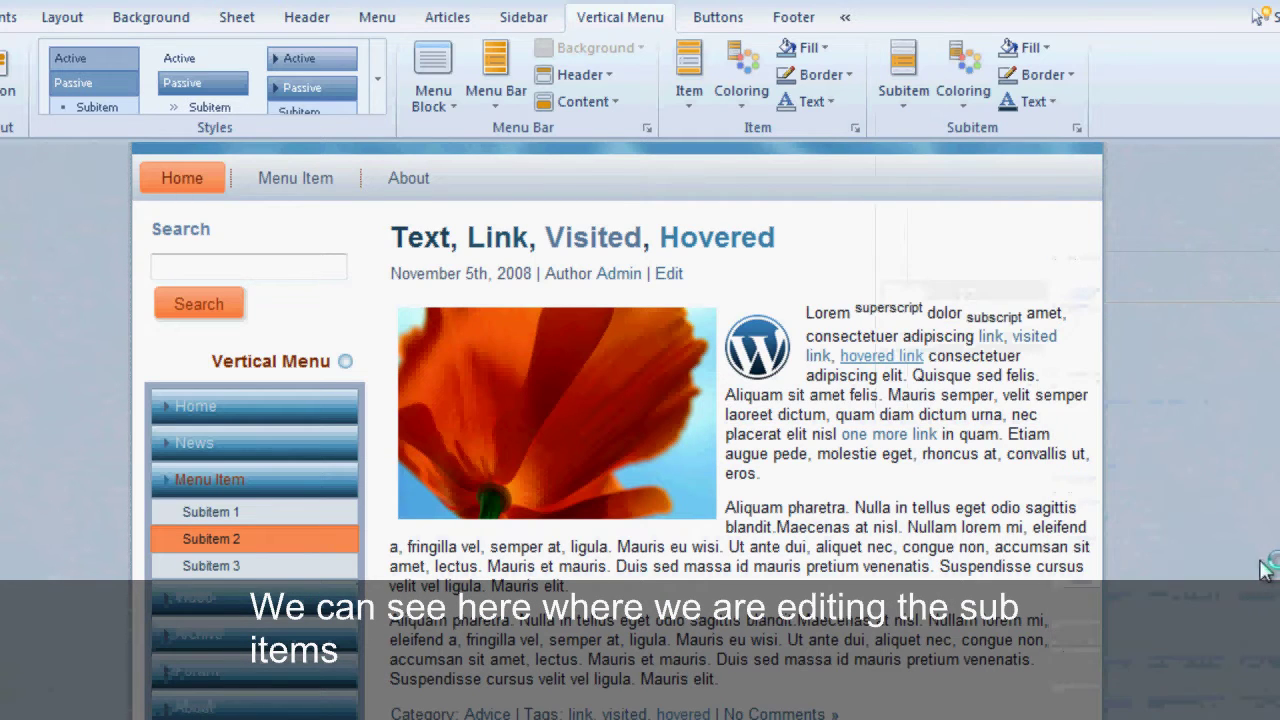
{"action": "left_click", "coordinate": [974, 98]}
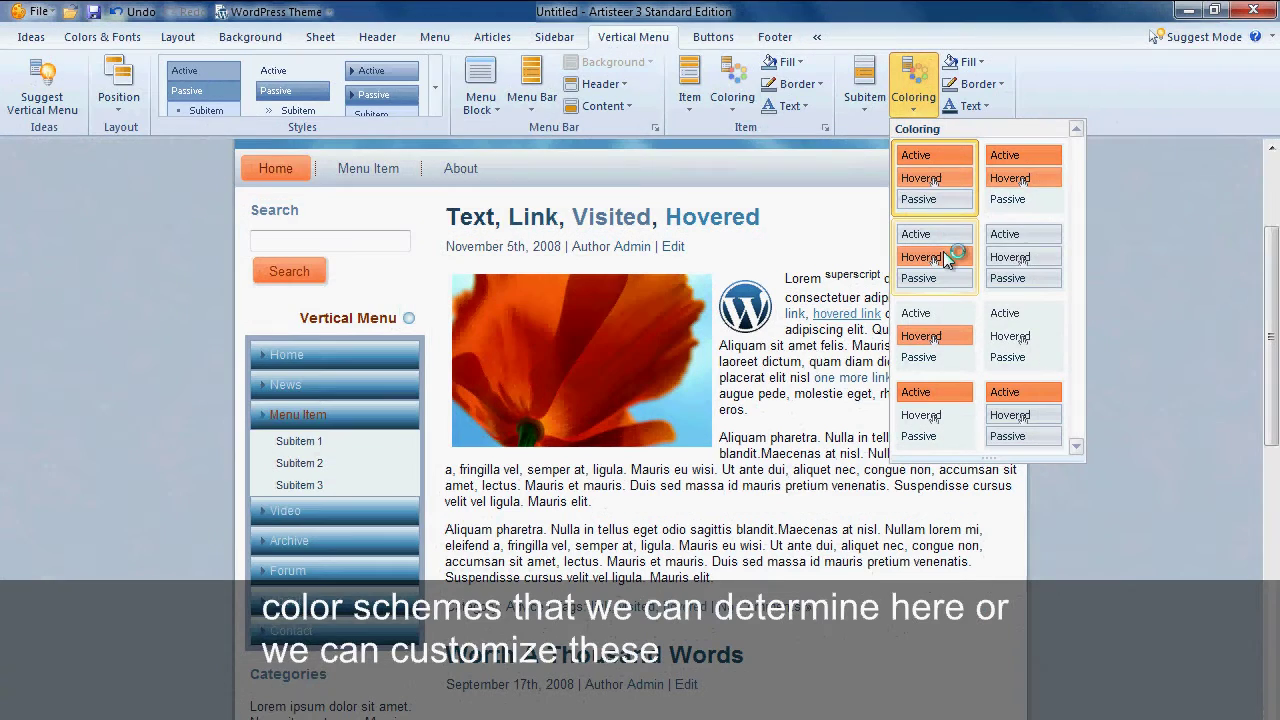
{"action": "left_click", "coordinate": [970, 106]}
{"action": "mouse_move", "coordinate": [1035, 197]}
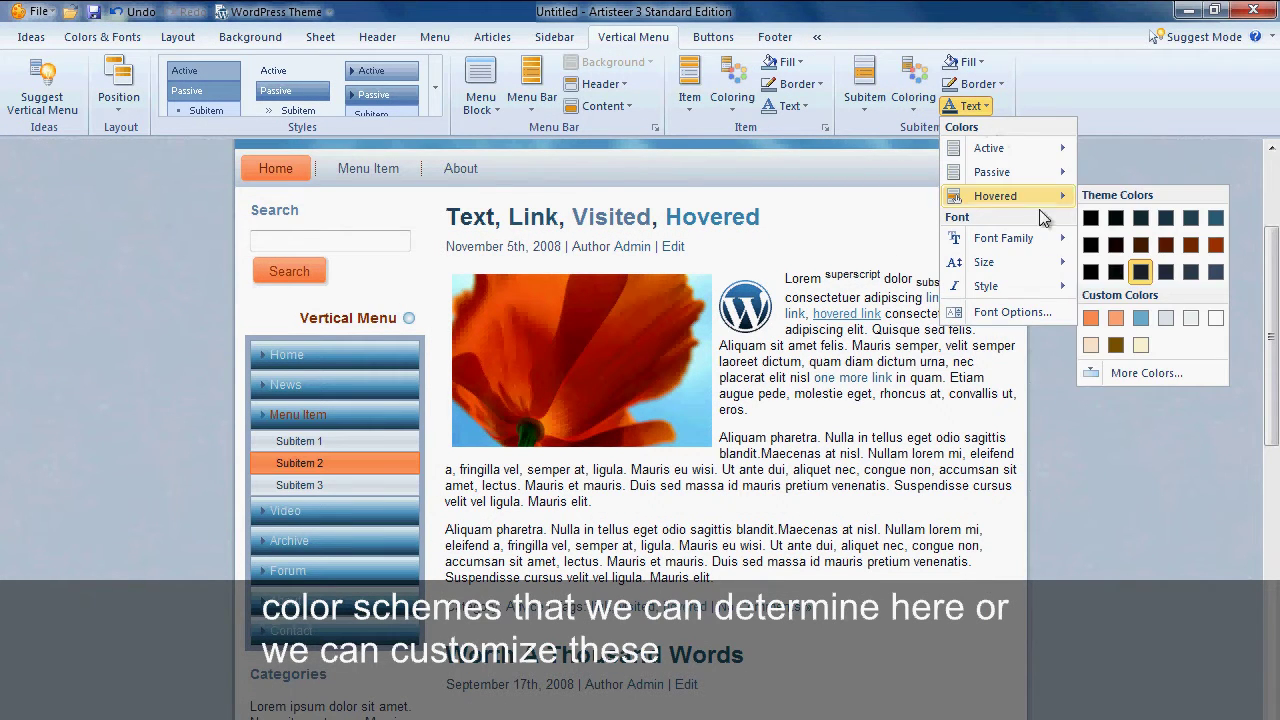
{"action": "mouse_move", "coordinate": [1000, 262]}
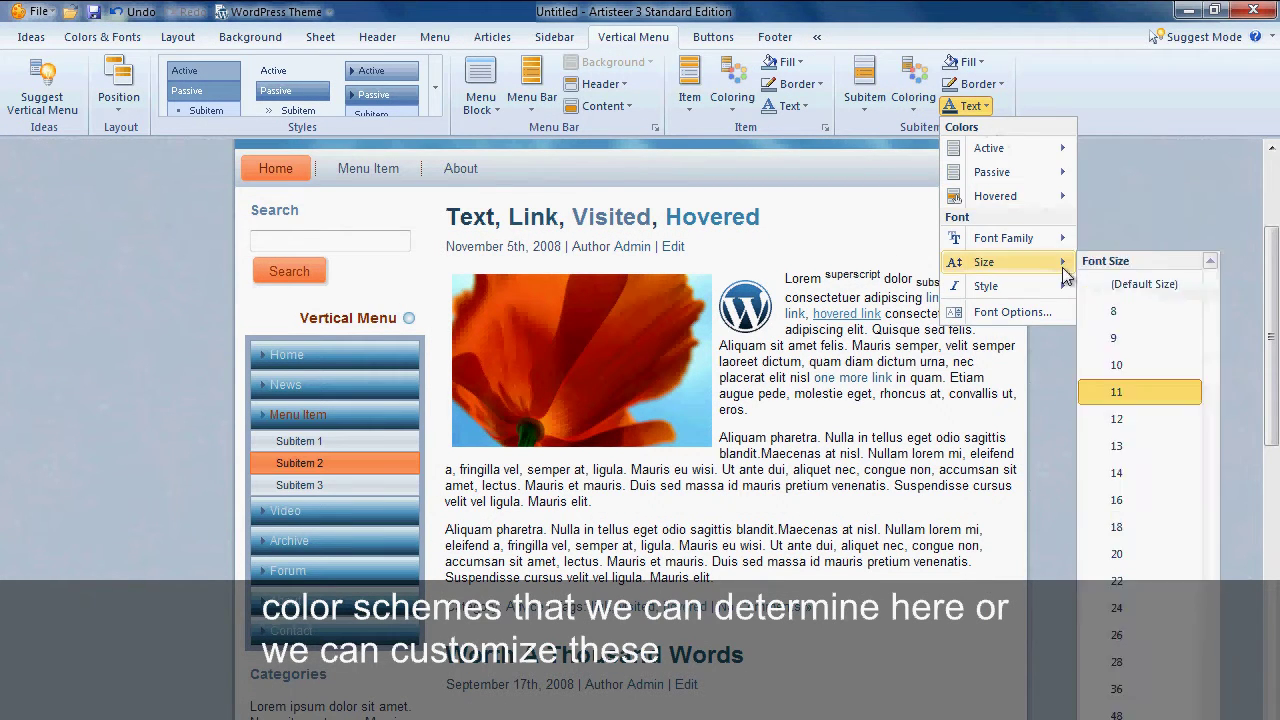
{"action": "left_click", "coordinate": [1154, 418]}
- Preview the theme in Firefox
{"action": "left_click", "coordinate": [972, 106]}
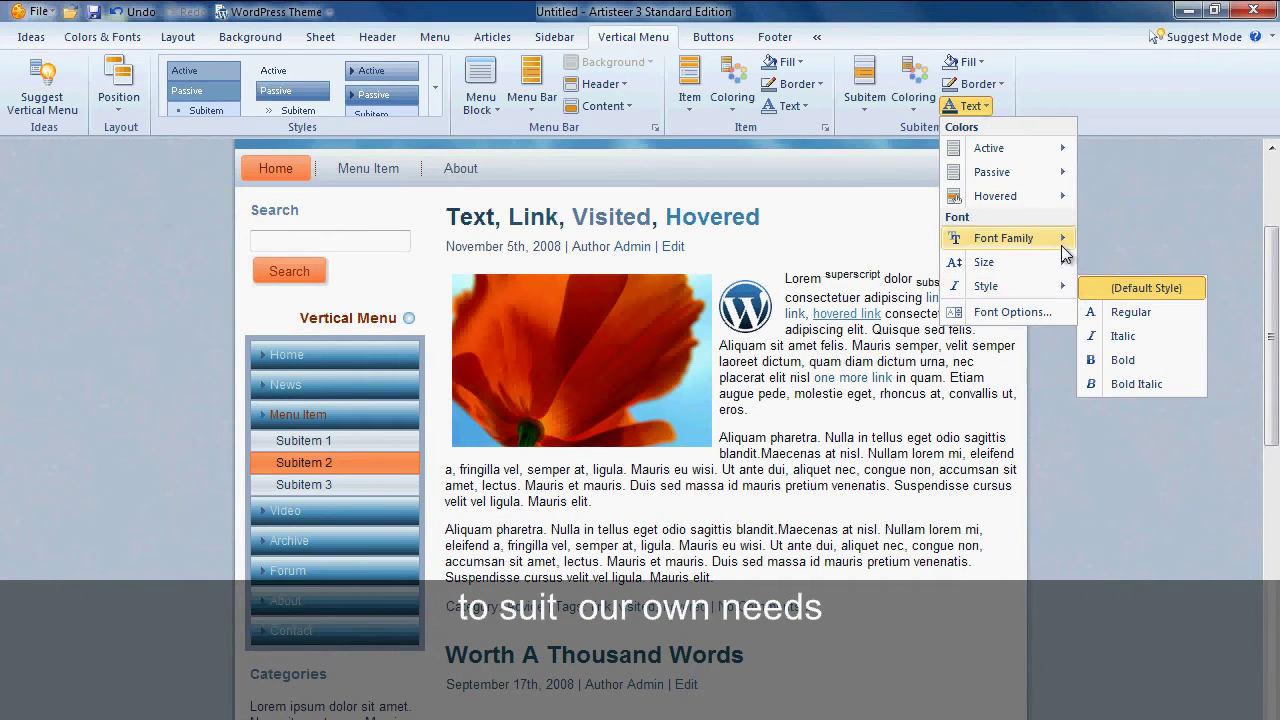
{"action": "mouse_move", "coordinate": [1063, 252]}
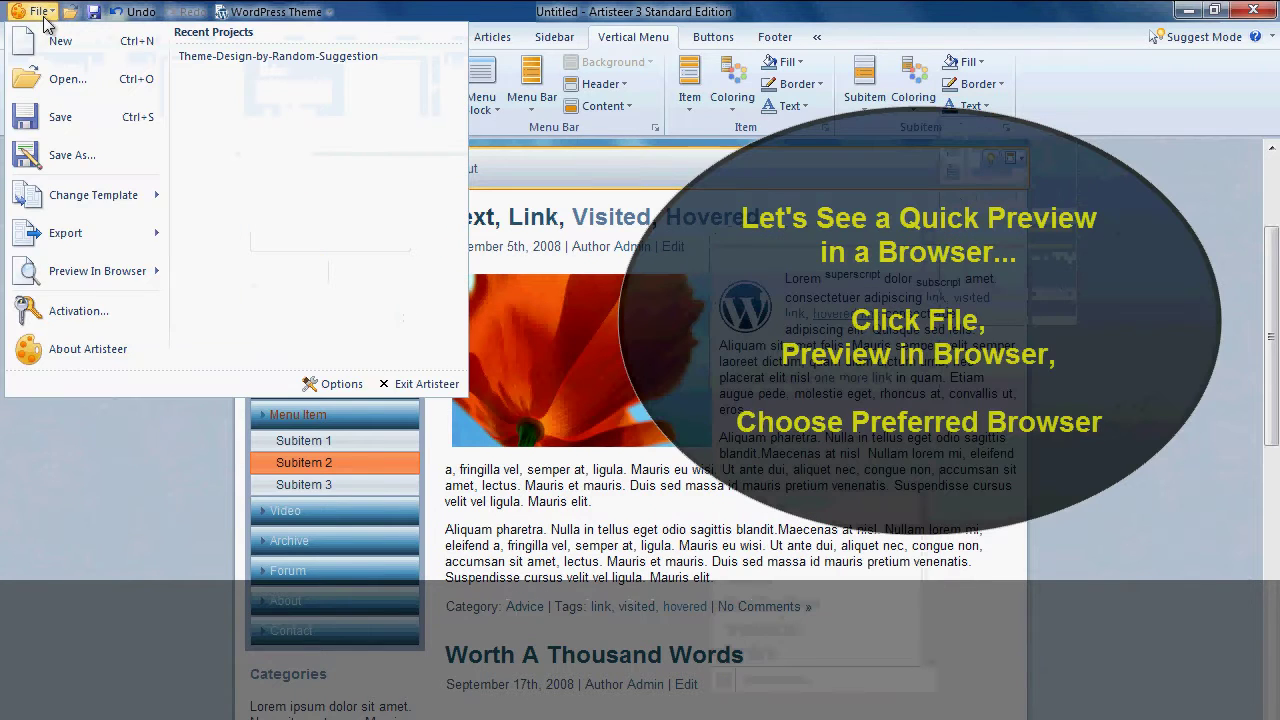
{"action": "mouse_move", "coordinate": [121, 286]}
{"action": "left_click", "coordinate": [237, 328]}
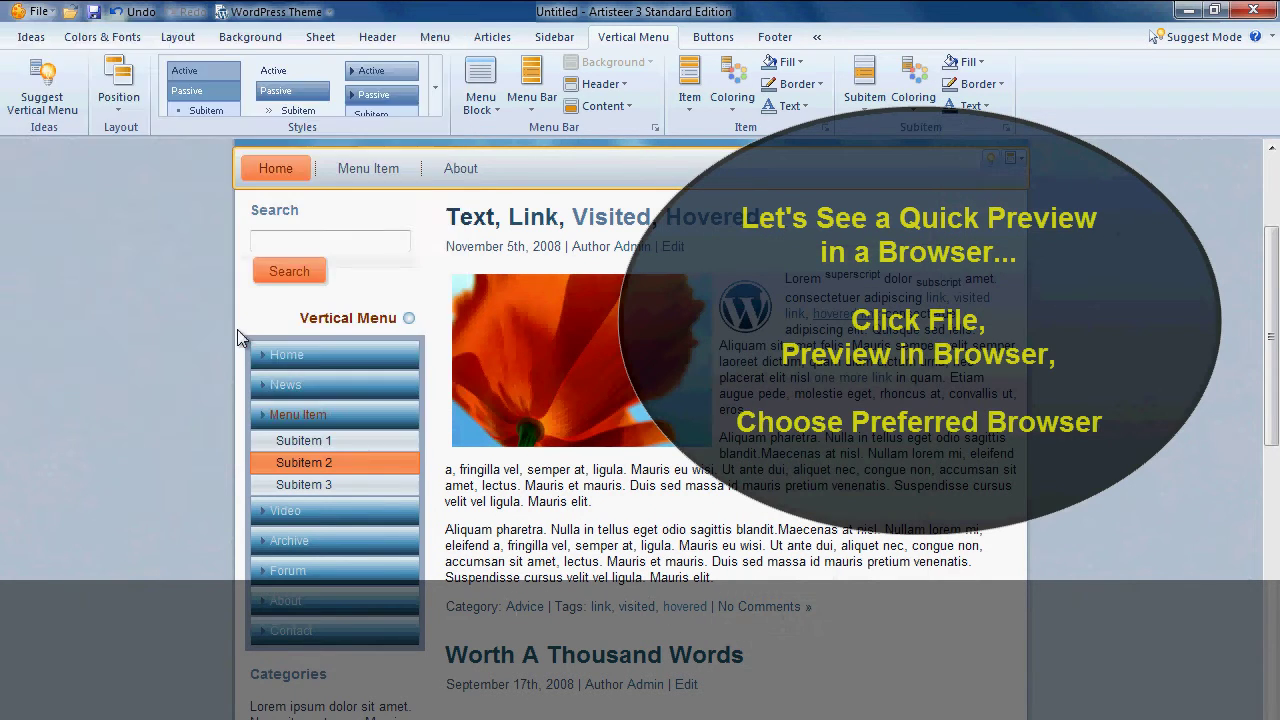
{"action": "left_click_drag", "start_coordinate": [1271, 245], "coordinate": [1272, 313]}
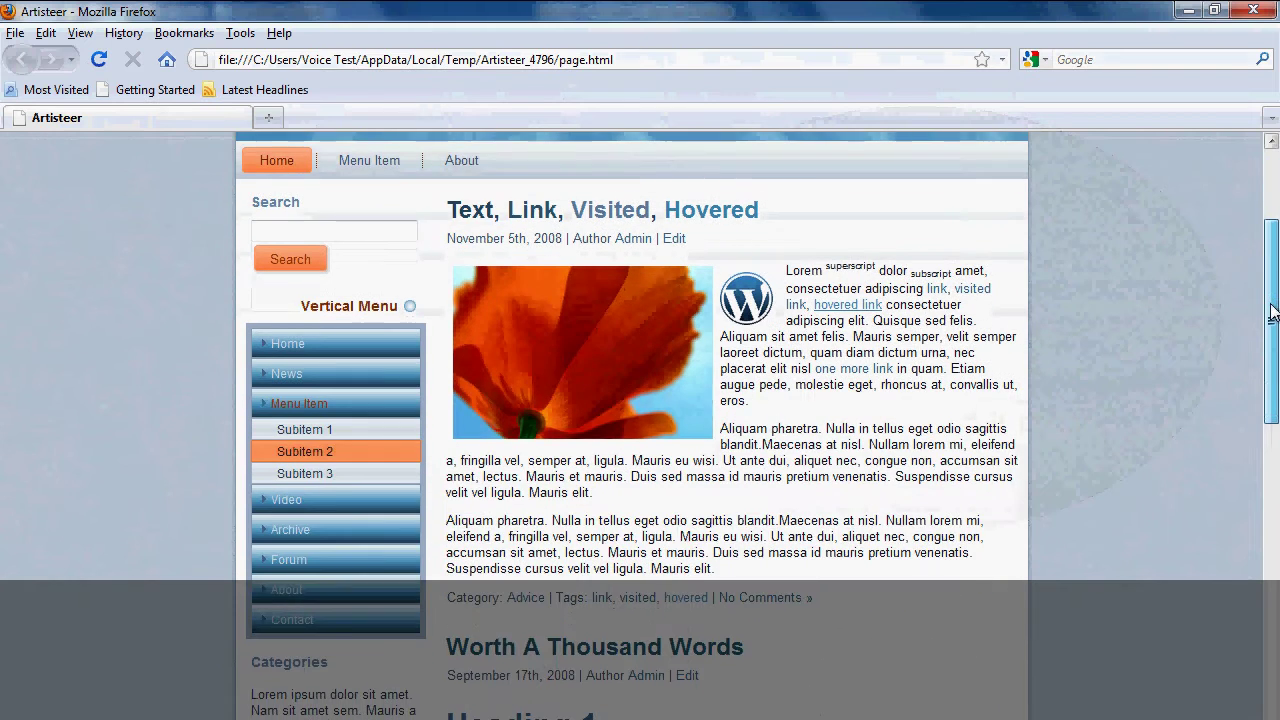
- In the Firefox preview, expand Archive, Menu Item and News, then open two lower sidebar entries
{"action": "left_click", "coordinate": [358, 531]}
{"action": "scroll", "coordinate": [407, 556], "scroll_direction": "down", "scroll_amount": 1}
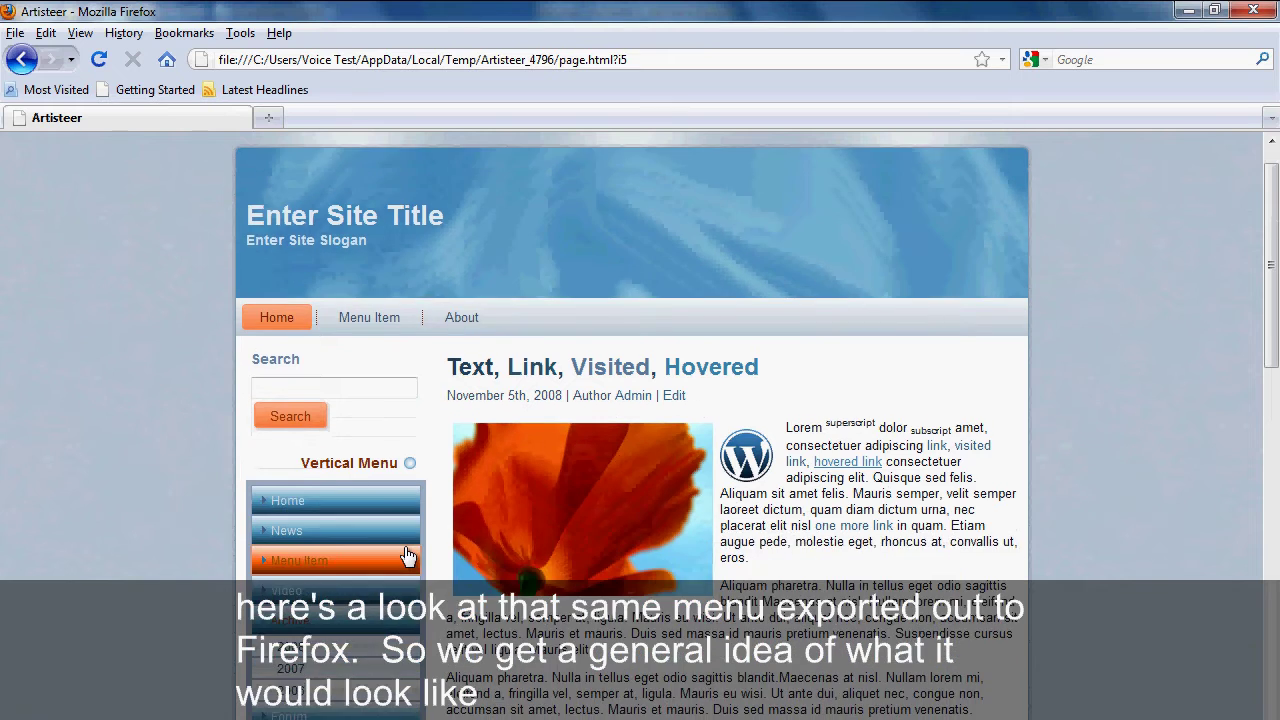
{"action": "scroll", "coordinate": [407, 556], "scroll_direction": "down", "scroll_amount": 4}
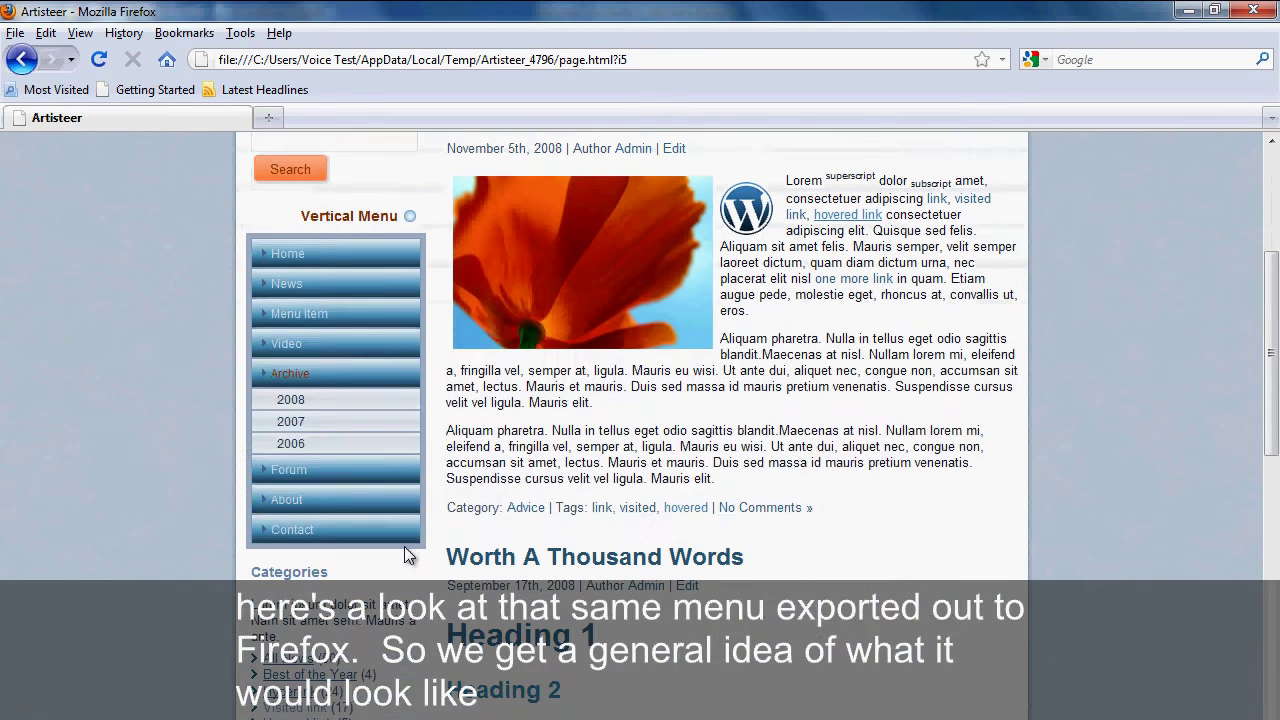
{"action": "left_click", "coordinate": [360, 323]}
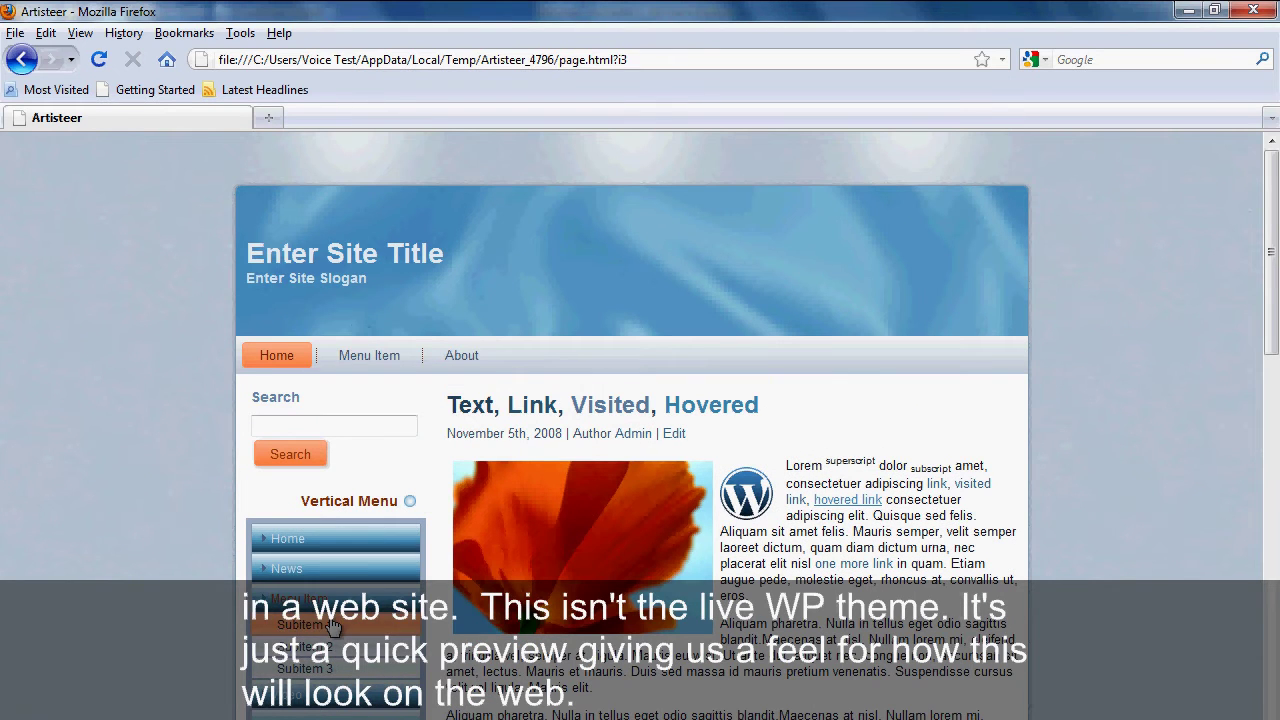
{"action": "left_click", "coordinate": [330, 570]}
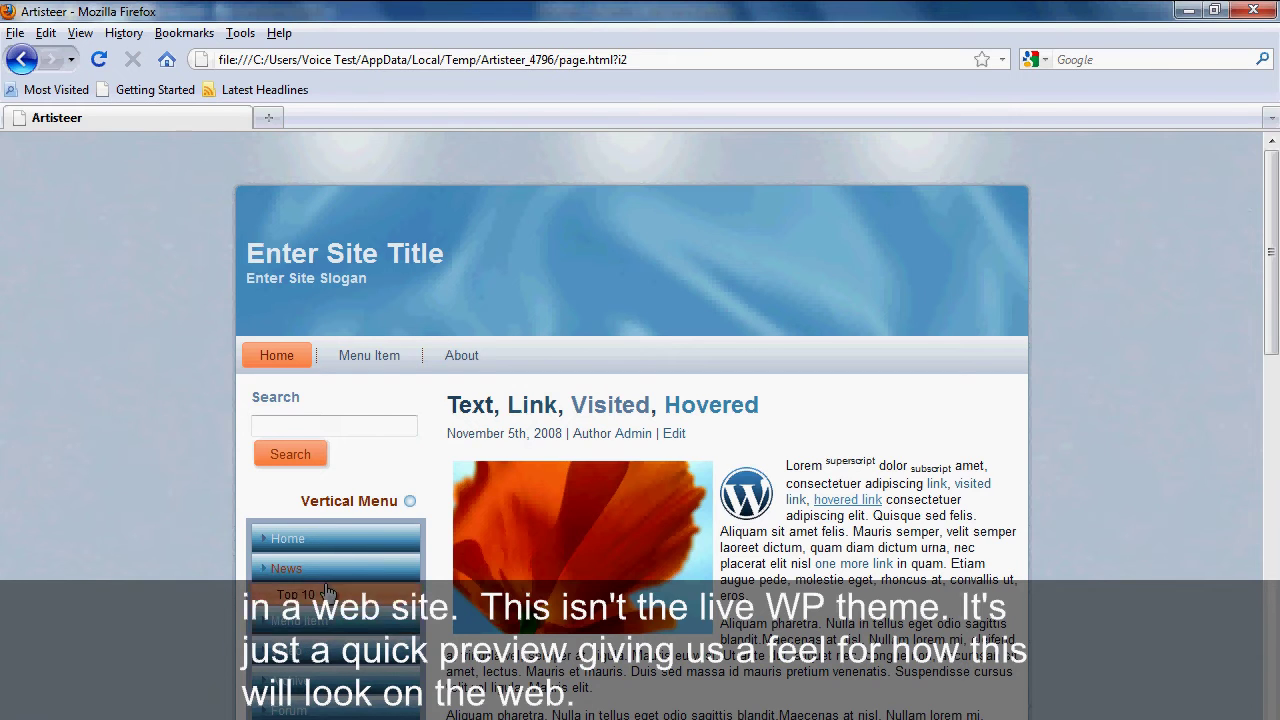
{"action": "left_click", "coordinate": [338, 712]}
{"action": "scroll", "coordinate": [338, 716], "scroll_direction": "down", "scroll_amount": 2}
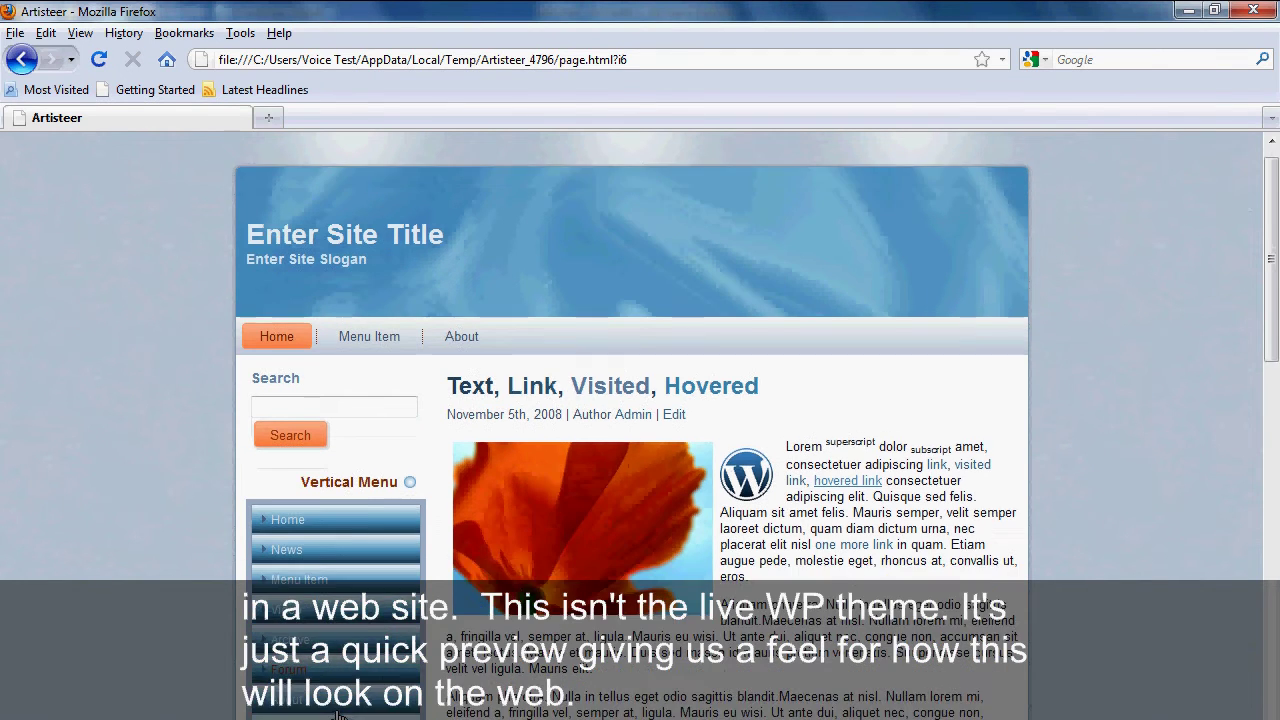
{"action": "left_click", "coordinate": [325, 655]}
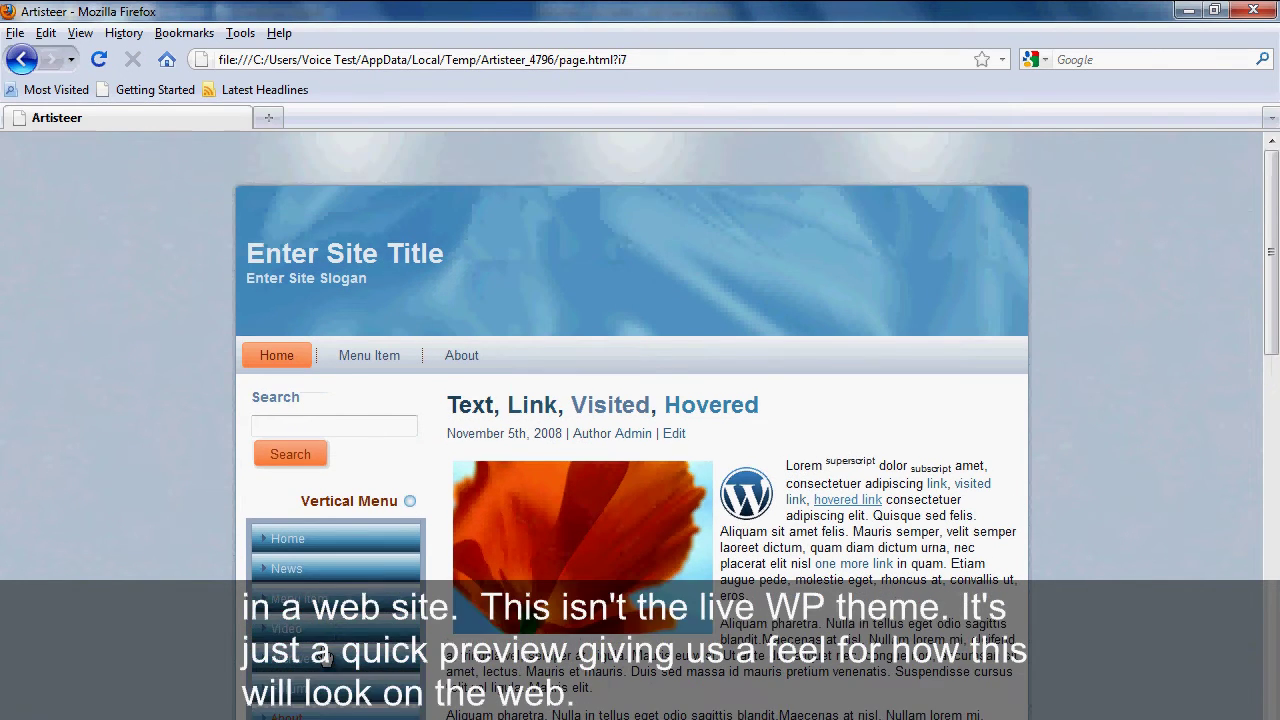